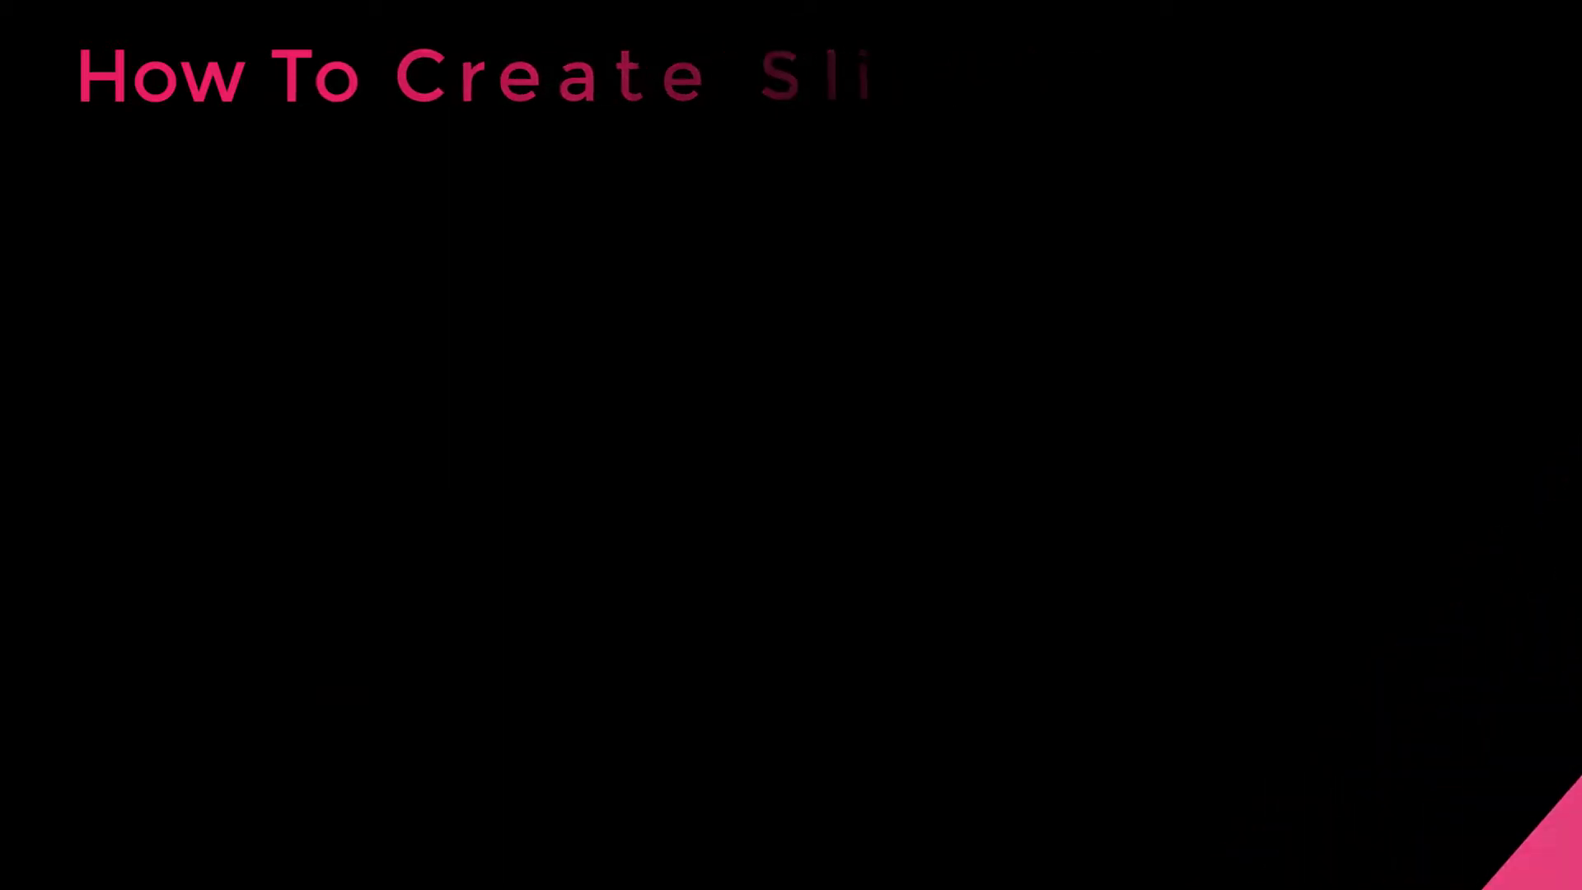
pyautogui.click(1184, 660)
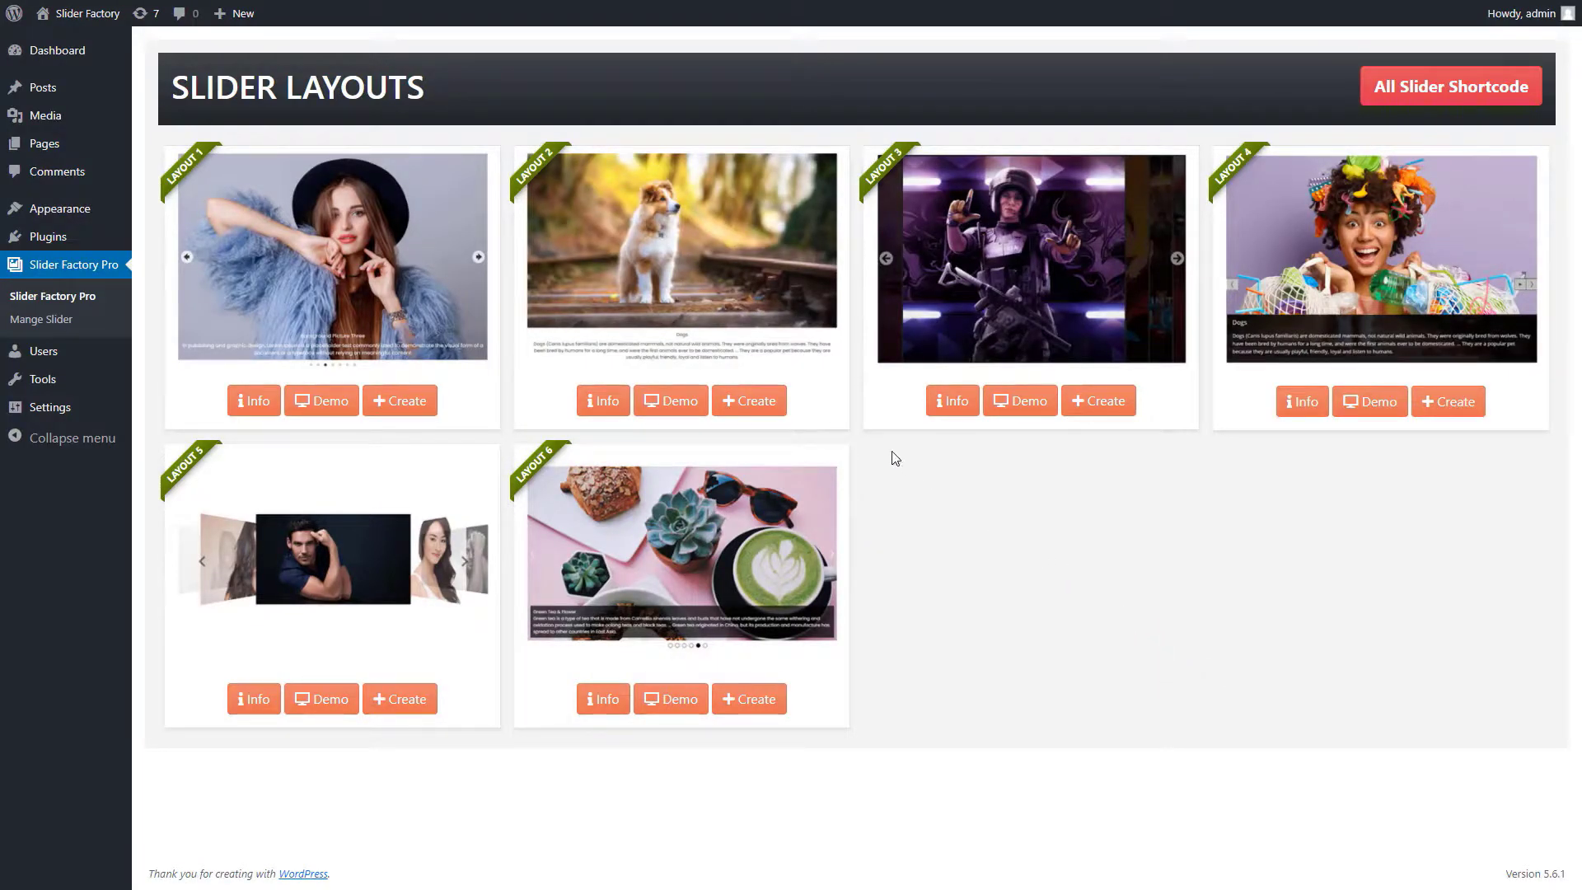
# - Create a new slider with Layout 2 and title it "Slider Factory"
pyautogui.click(744, 405)
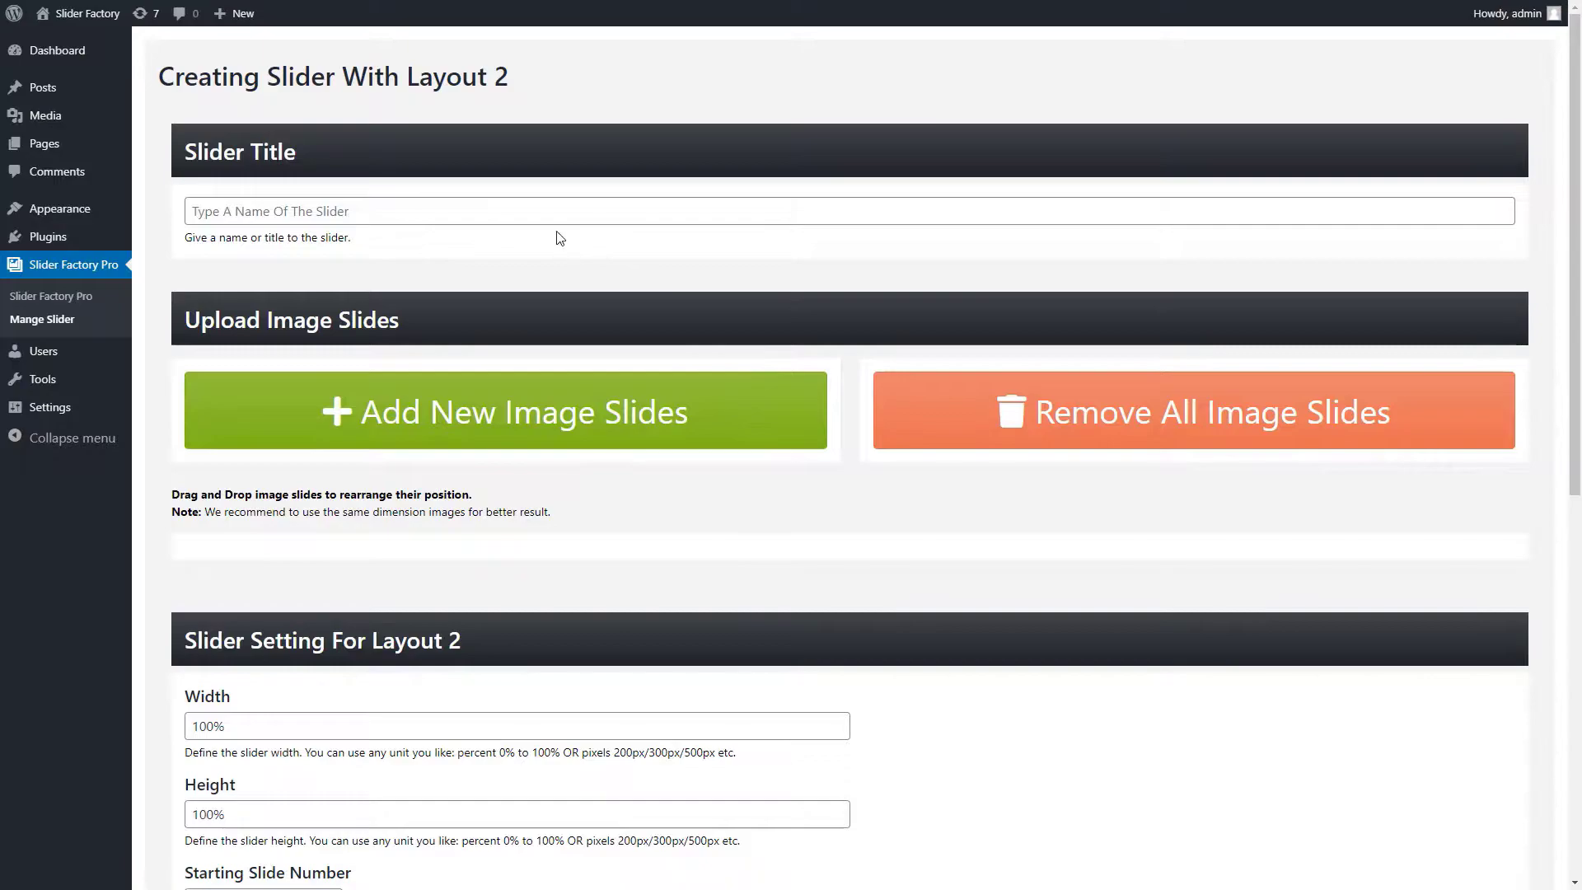
pyautogui.click(506, 215)
pyautogui.write('Slider Factor')
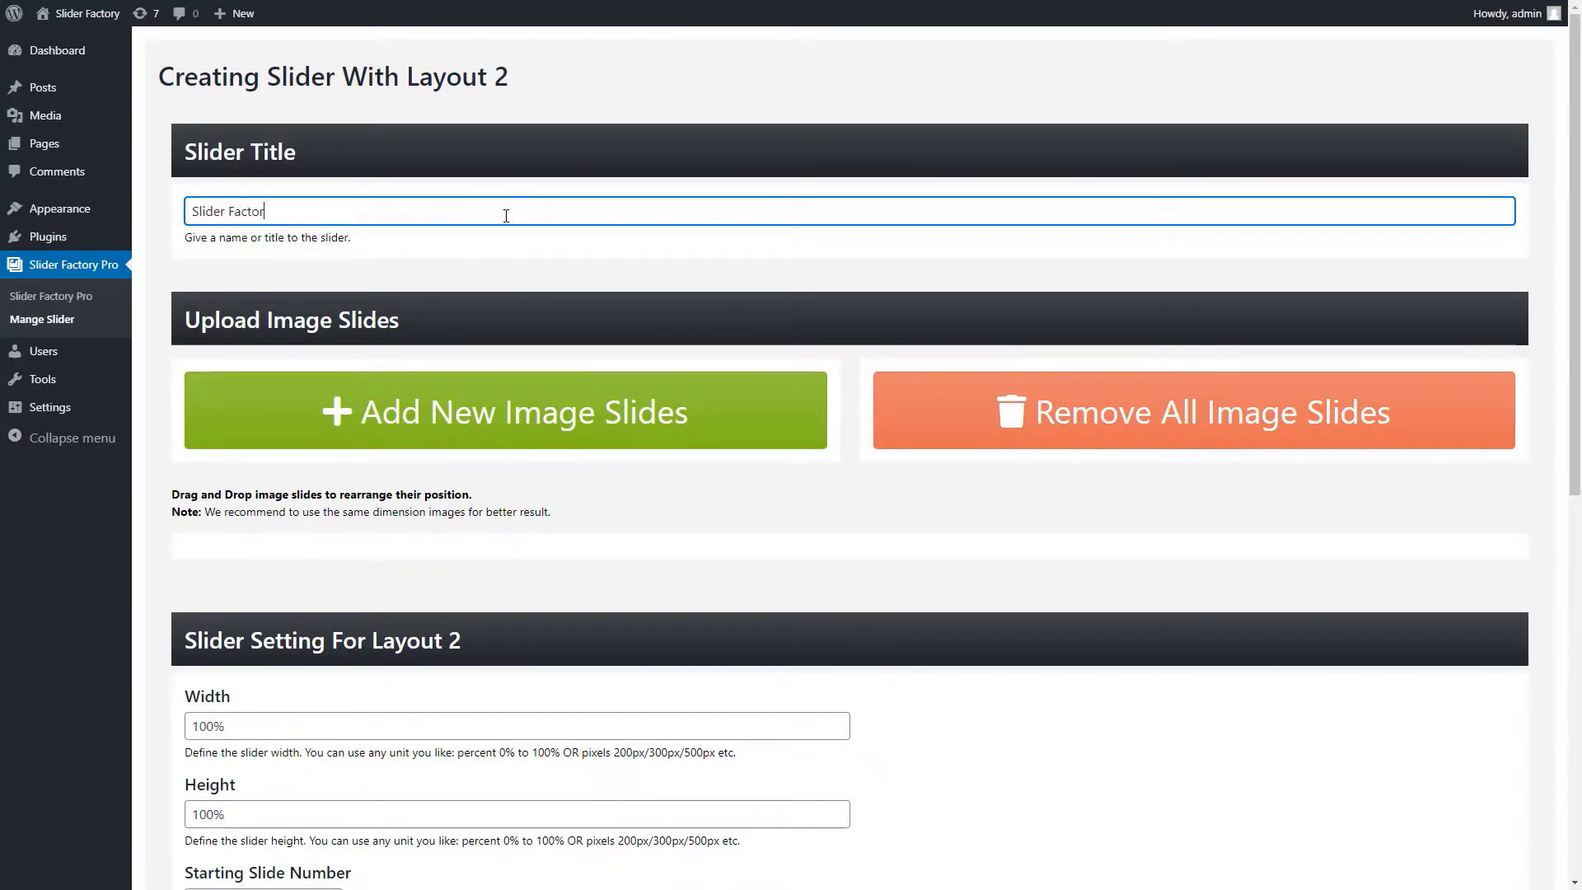
# - Upload all images from Adventure.jpeg to woman-with-shopping-bags.jpg in the Slider Factory Pro folder and add them as slides
pyautogui.click(472, 419)
pyautogui.click(647, 445)
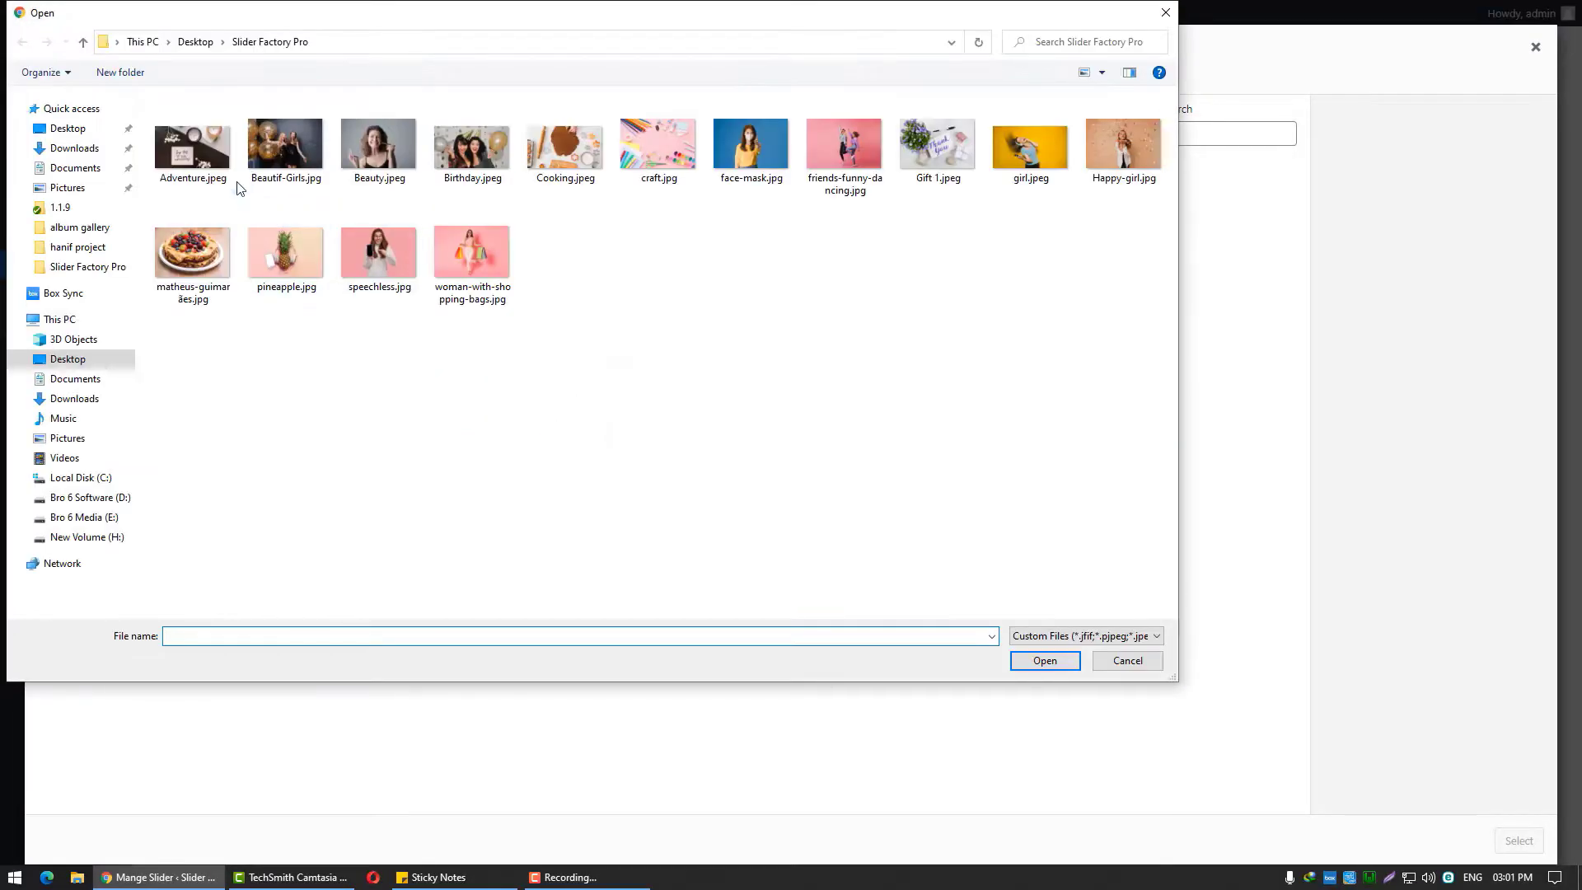
pyautogui.click(204, 157)
pyautogui.keyDown('shift'); pyautogui.click(460, 270); pyautogui.keyUp('shift')
pyautogui.click(1068, 659)
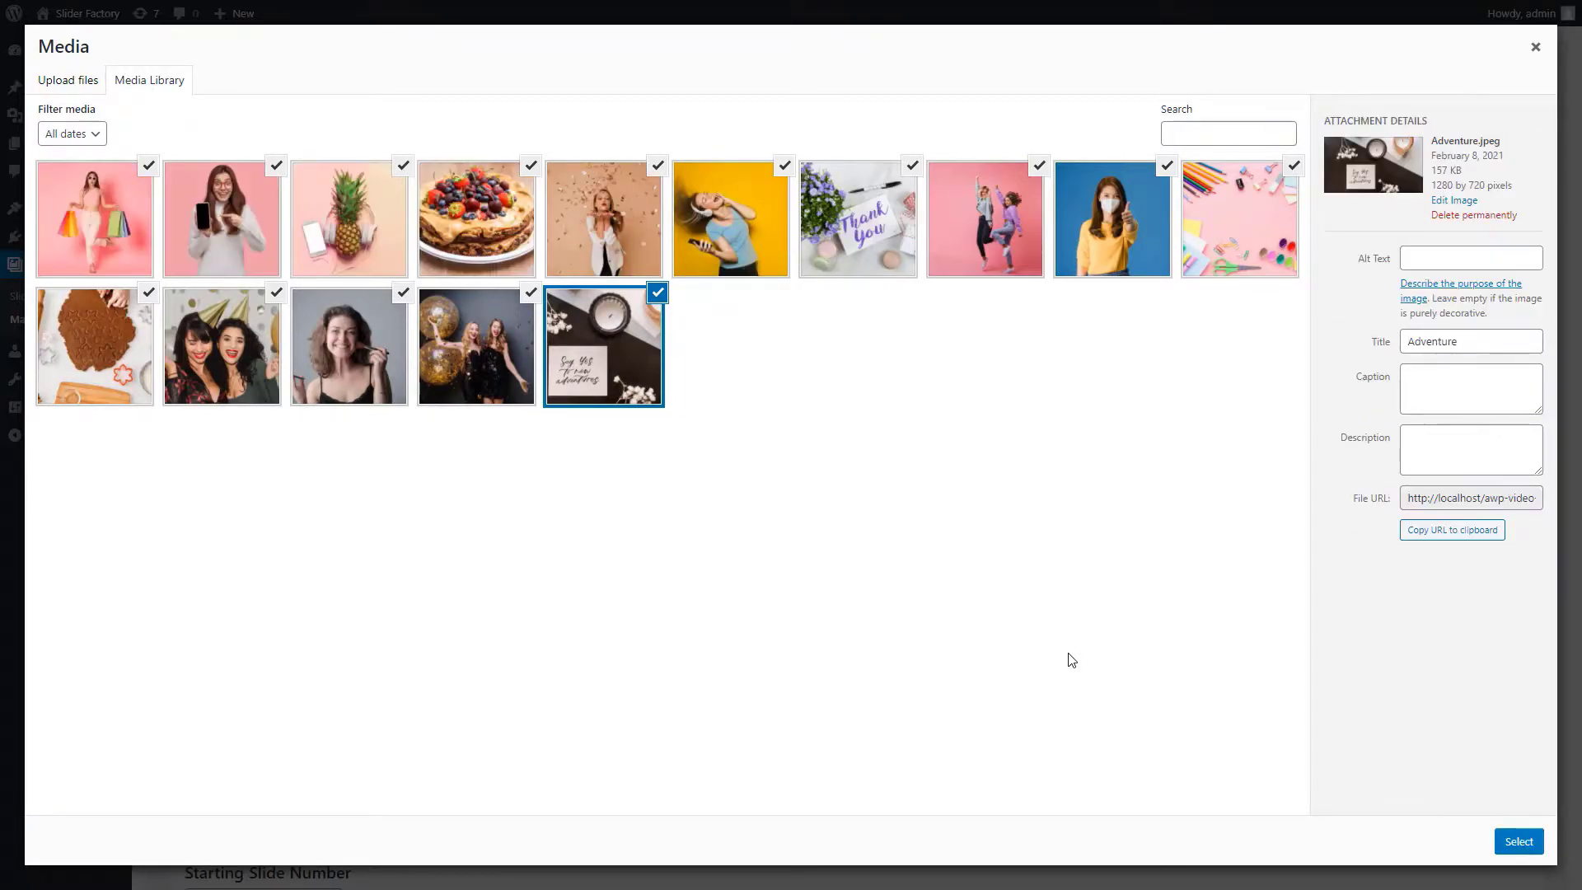
pyautogui.click(1505, 843)
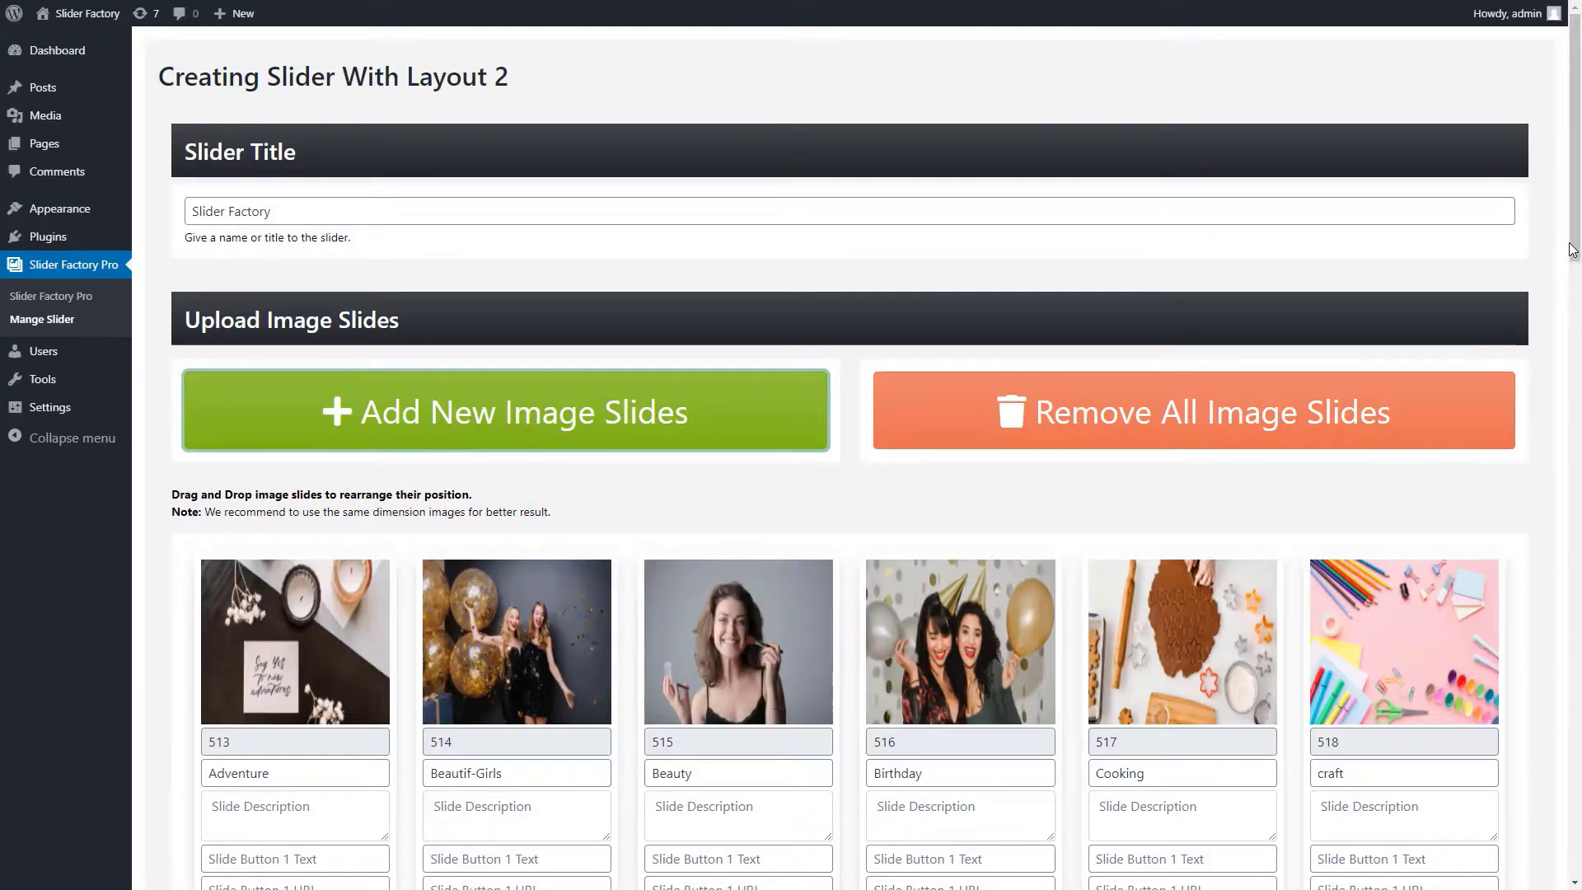
# - Save the new slider with its default slide details and layout settings, and copy its shortcode
pyautogui.moveTo(1572, 250); pyautogui.dragTo(1566, 360)
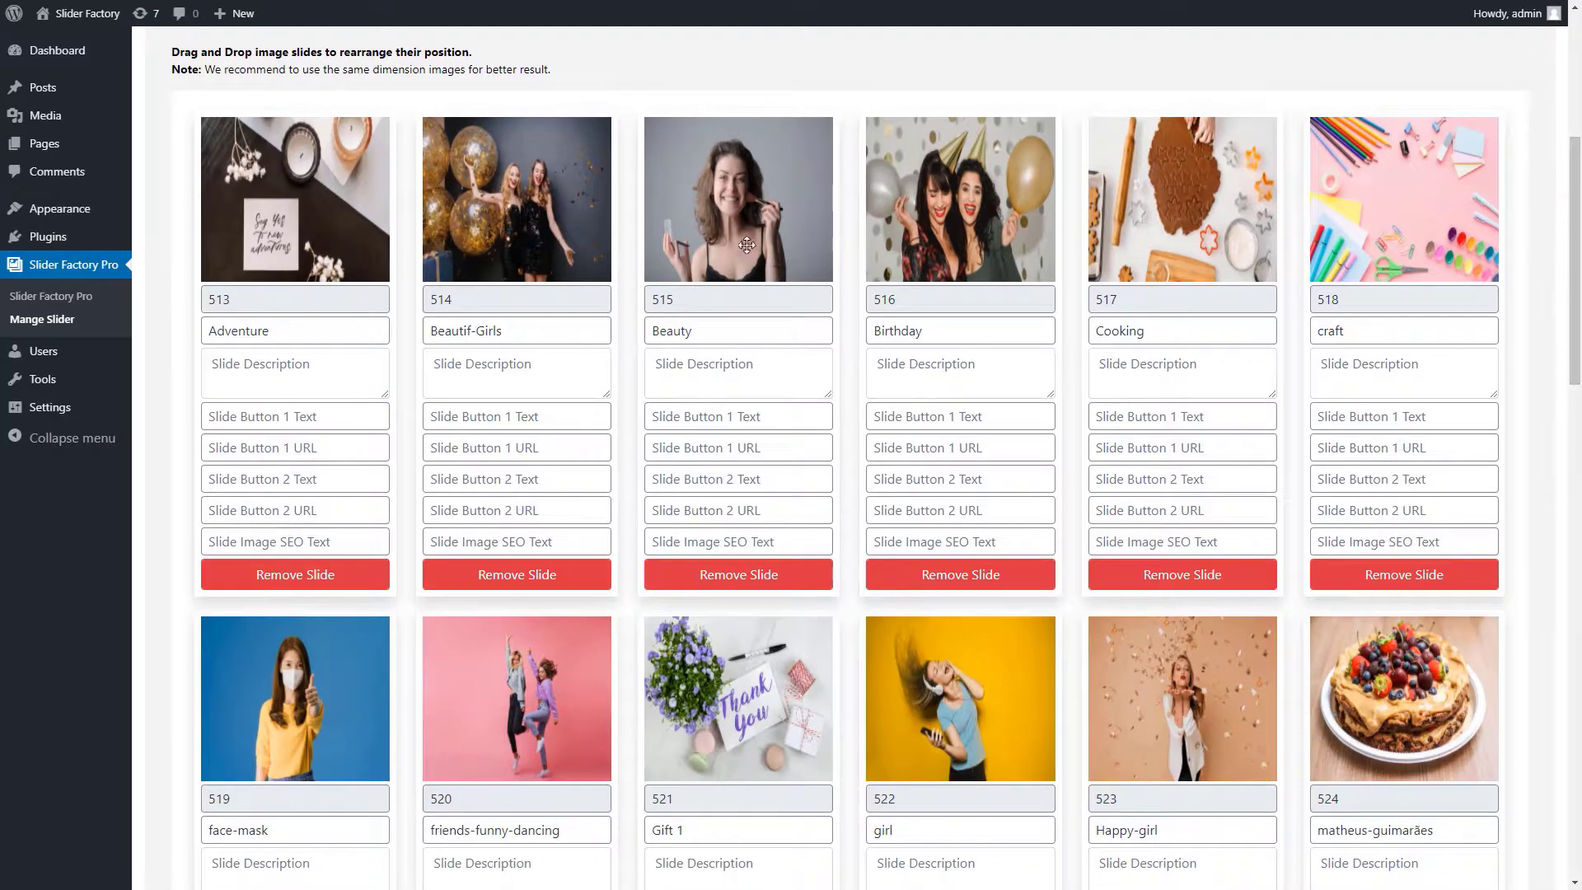
pyautogui.click(286, 337)
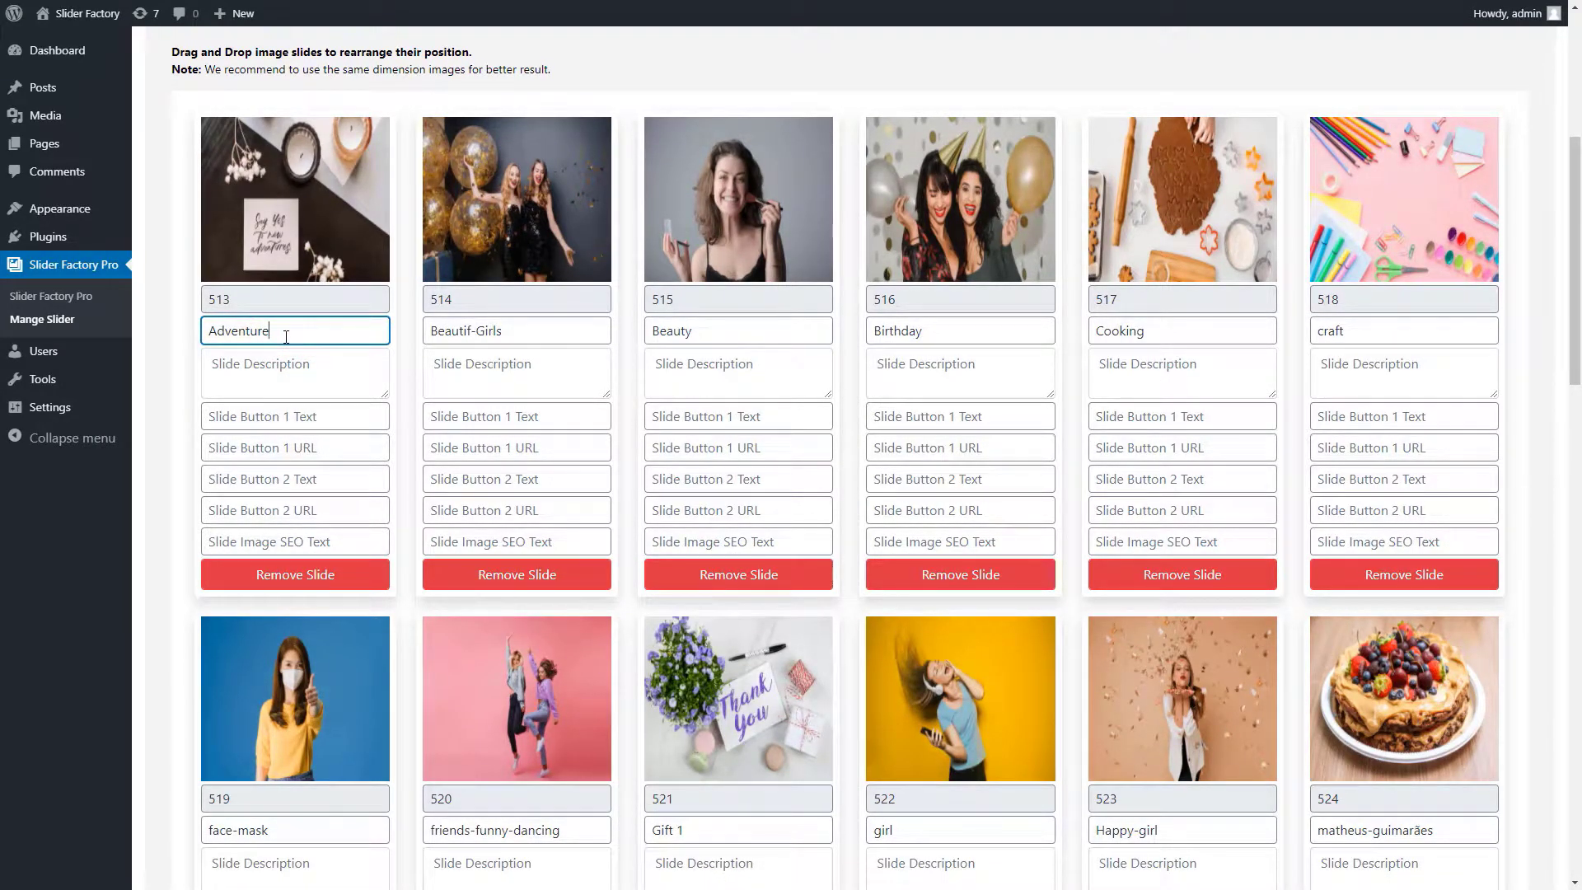
pyautogui.click(285, 373)
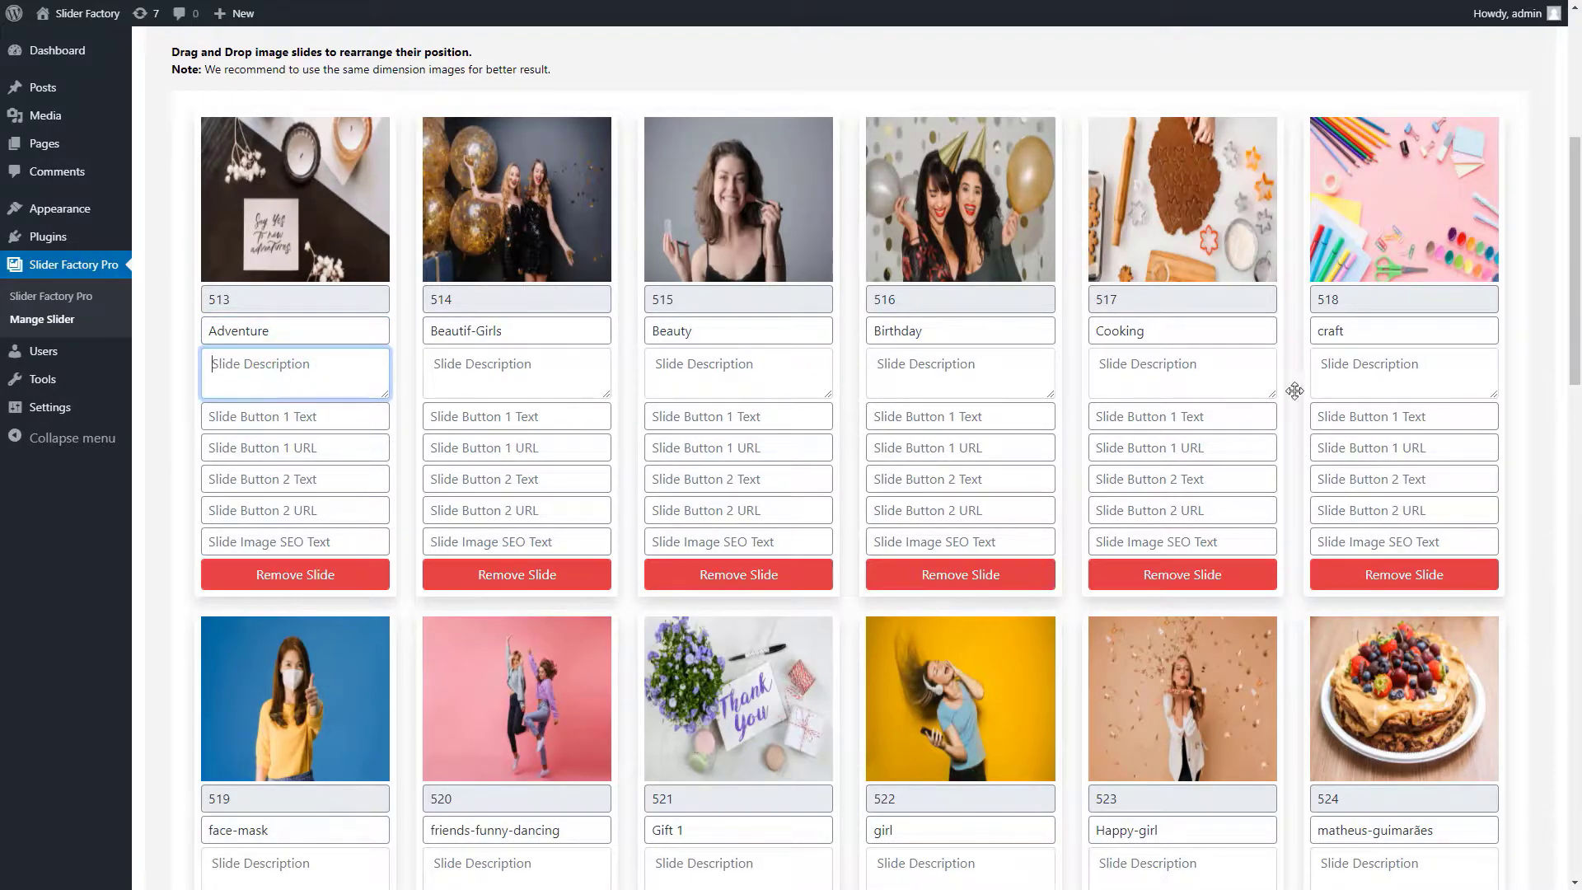
pyautogui.moveTo(1576, 286); pyautogui.dragTo(1578, 795)
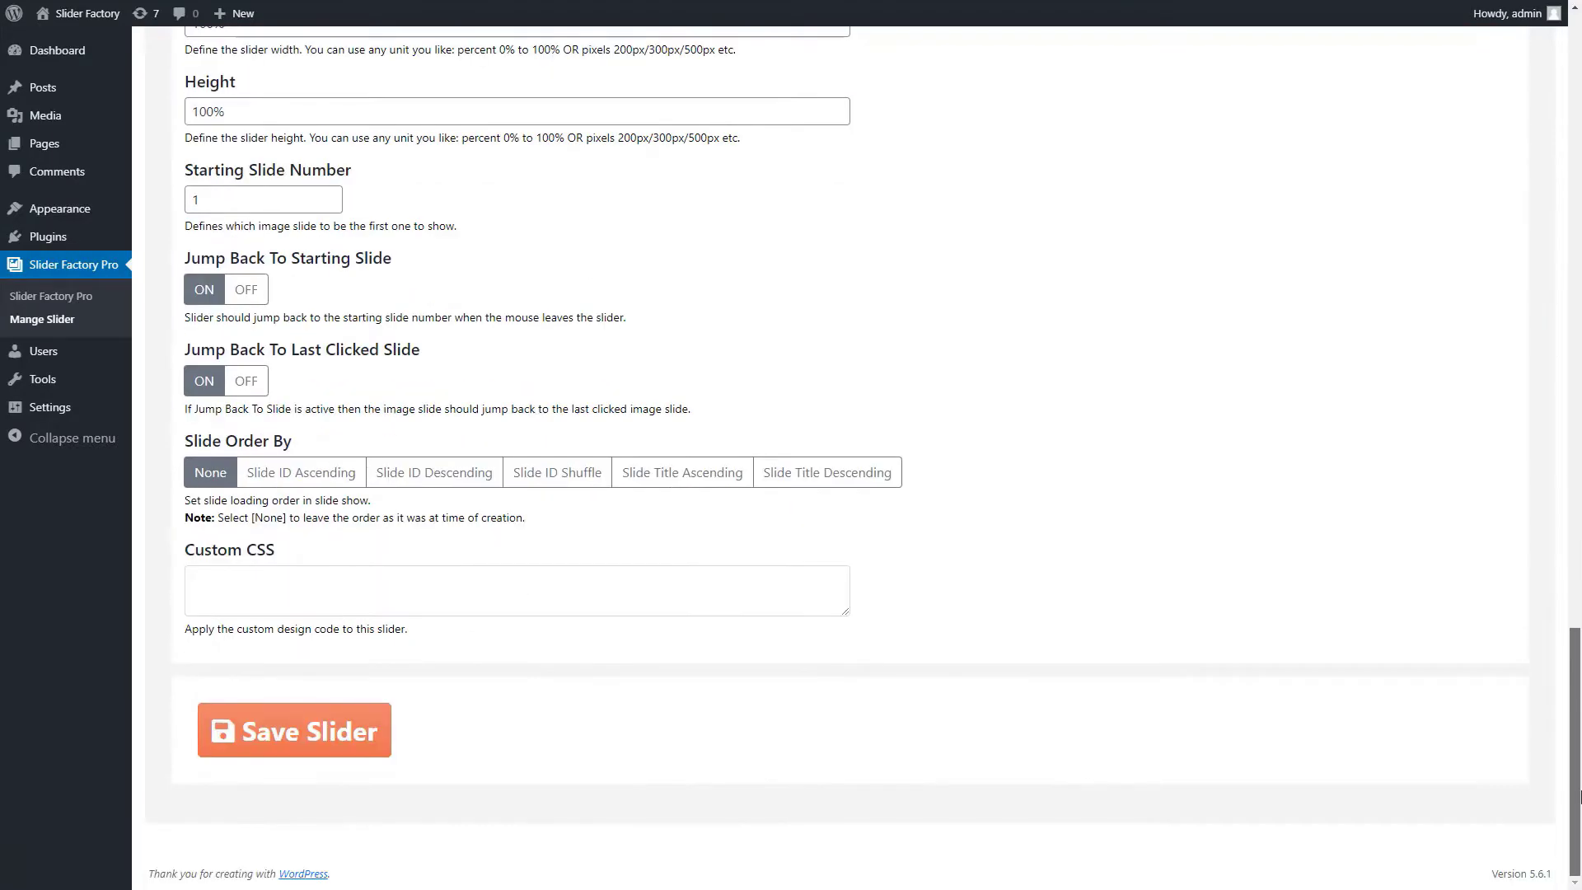
pyautogui.click(332, 730)
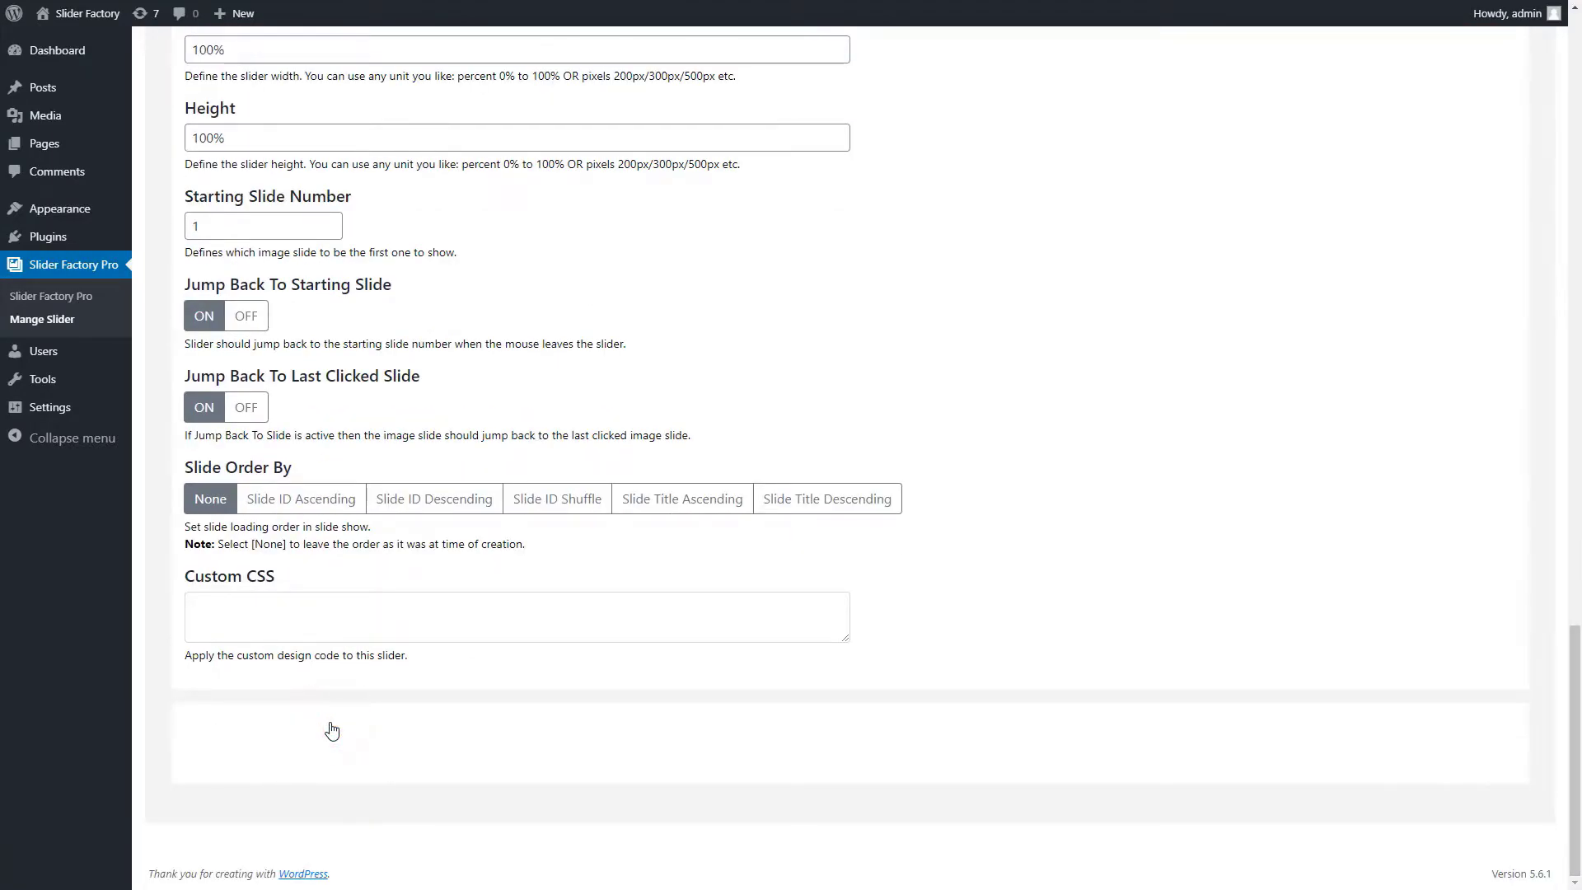
pyautogui.click(698, 855)
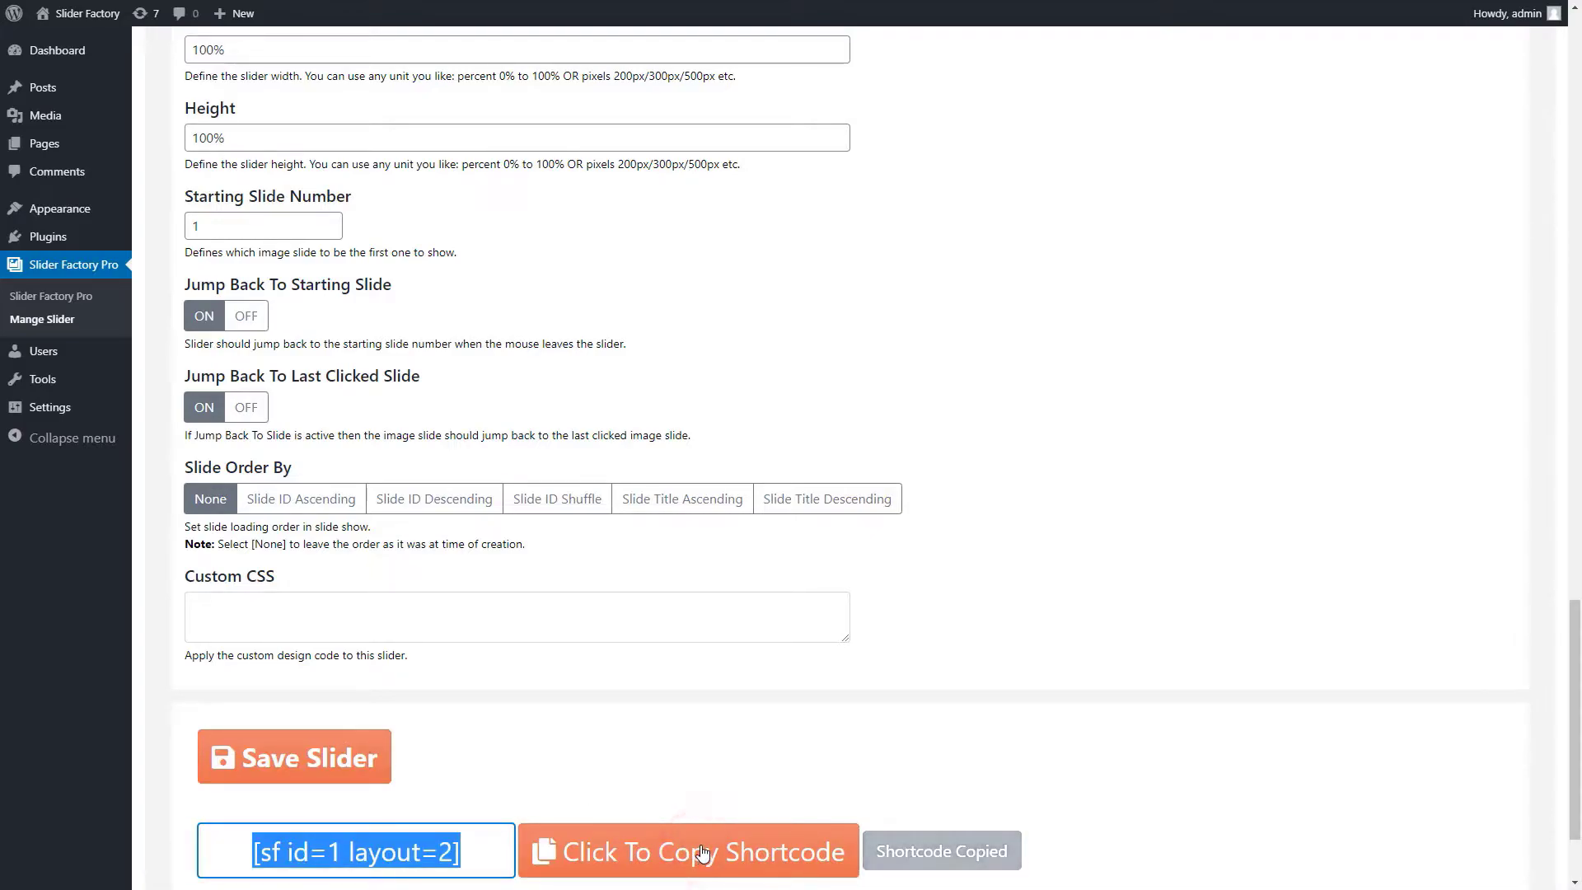
# - Add a new page titled "Slider Factory Pro"
pyautogui.moveTo(66, 148)
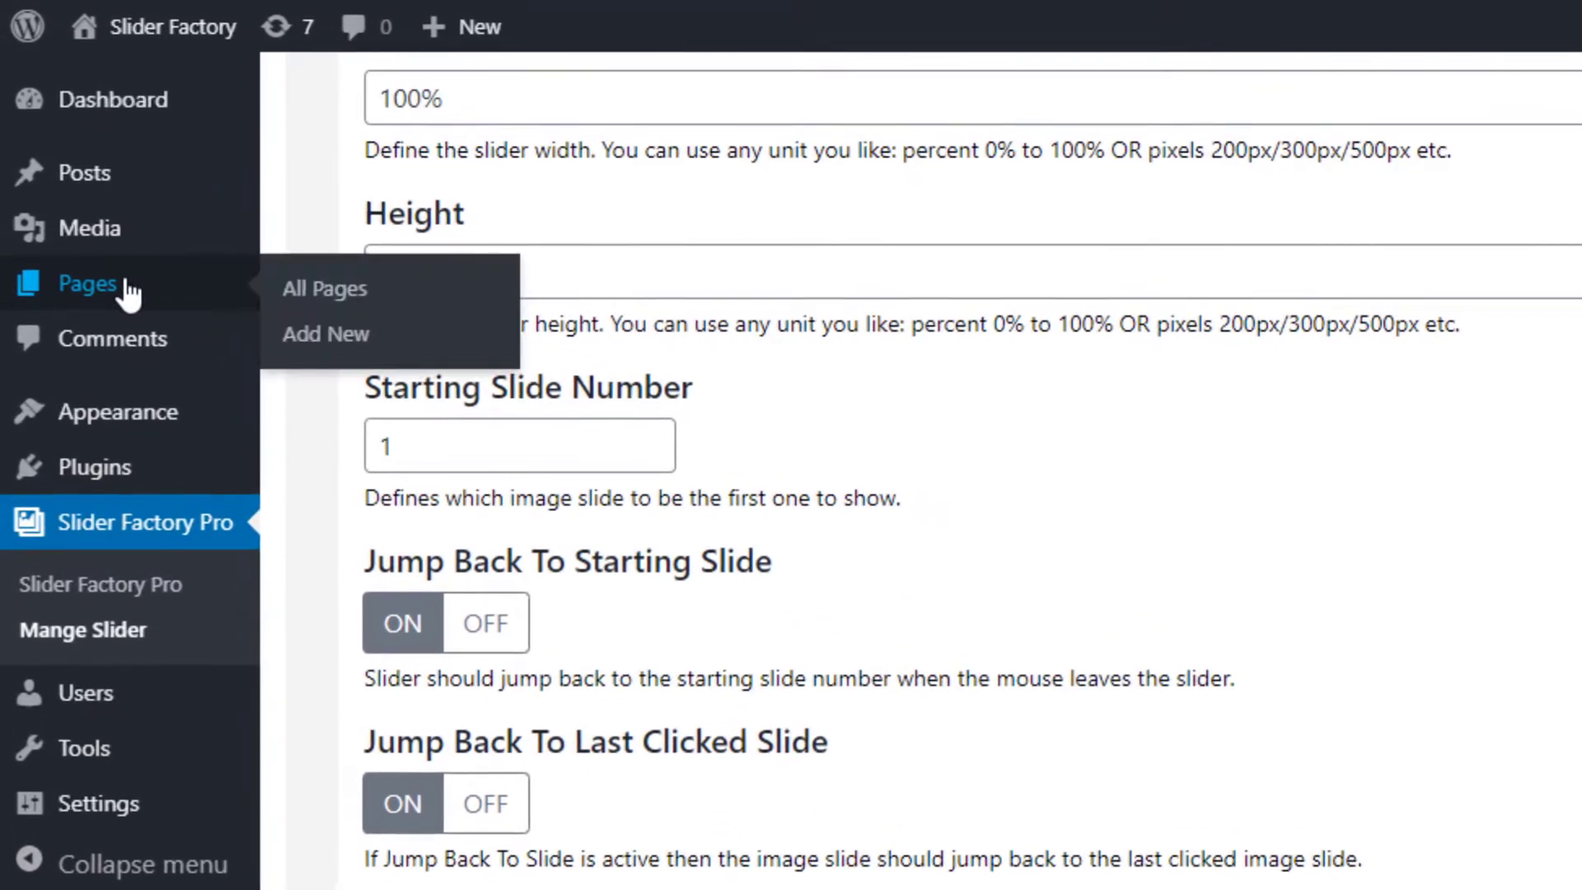
pyautogui.click(332, 341)
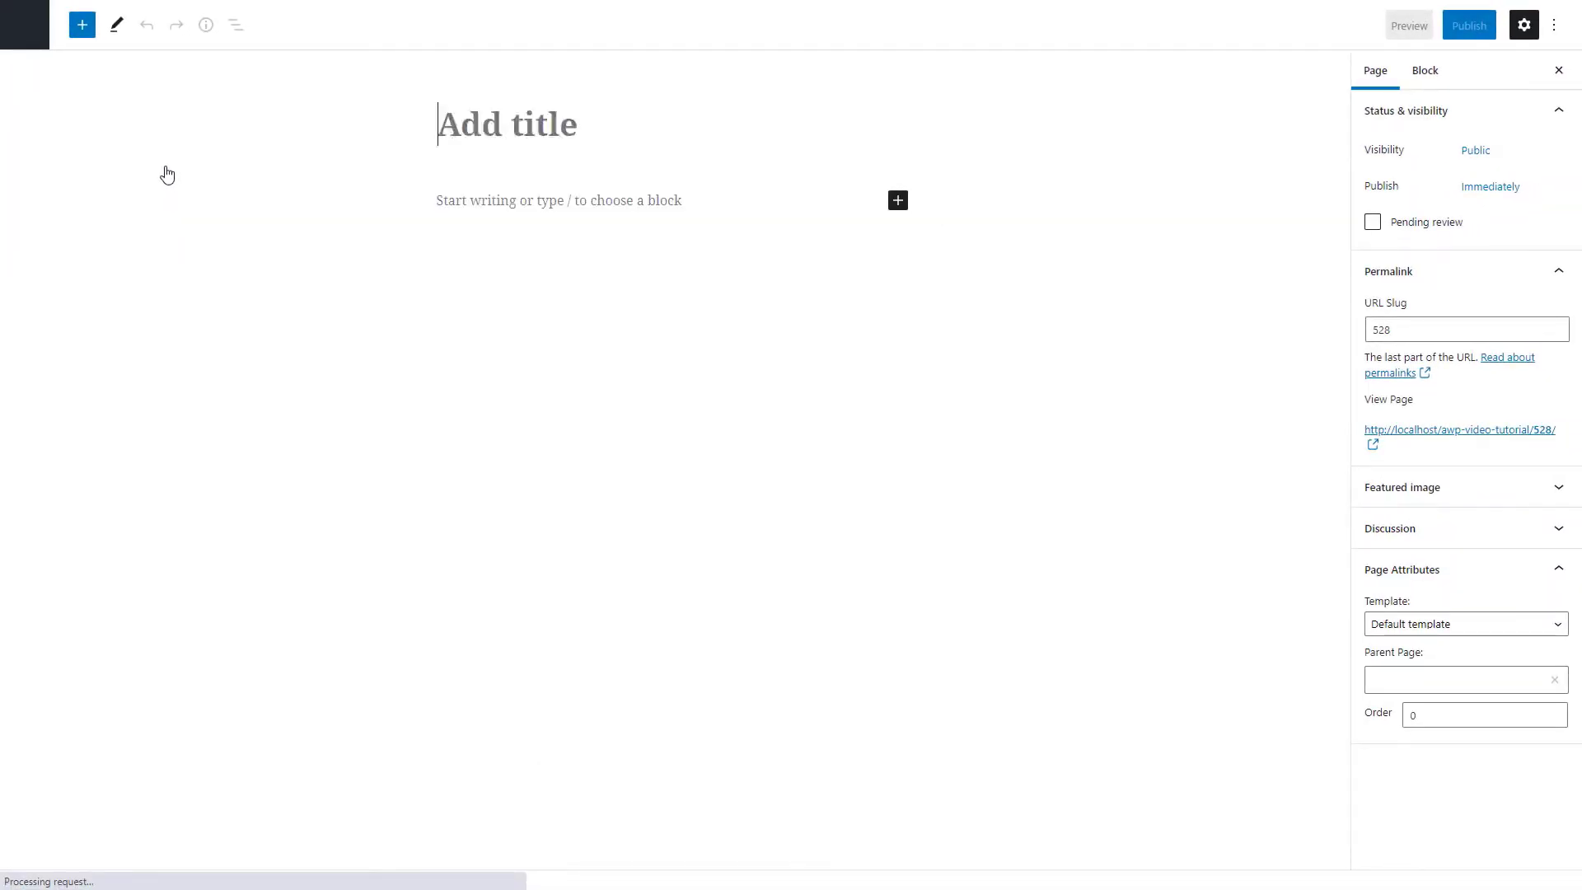
pyautogui.click(481, 129)
pyautogui.write('Sl')
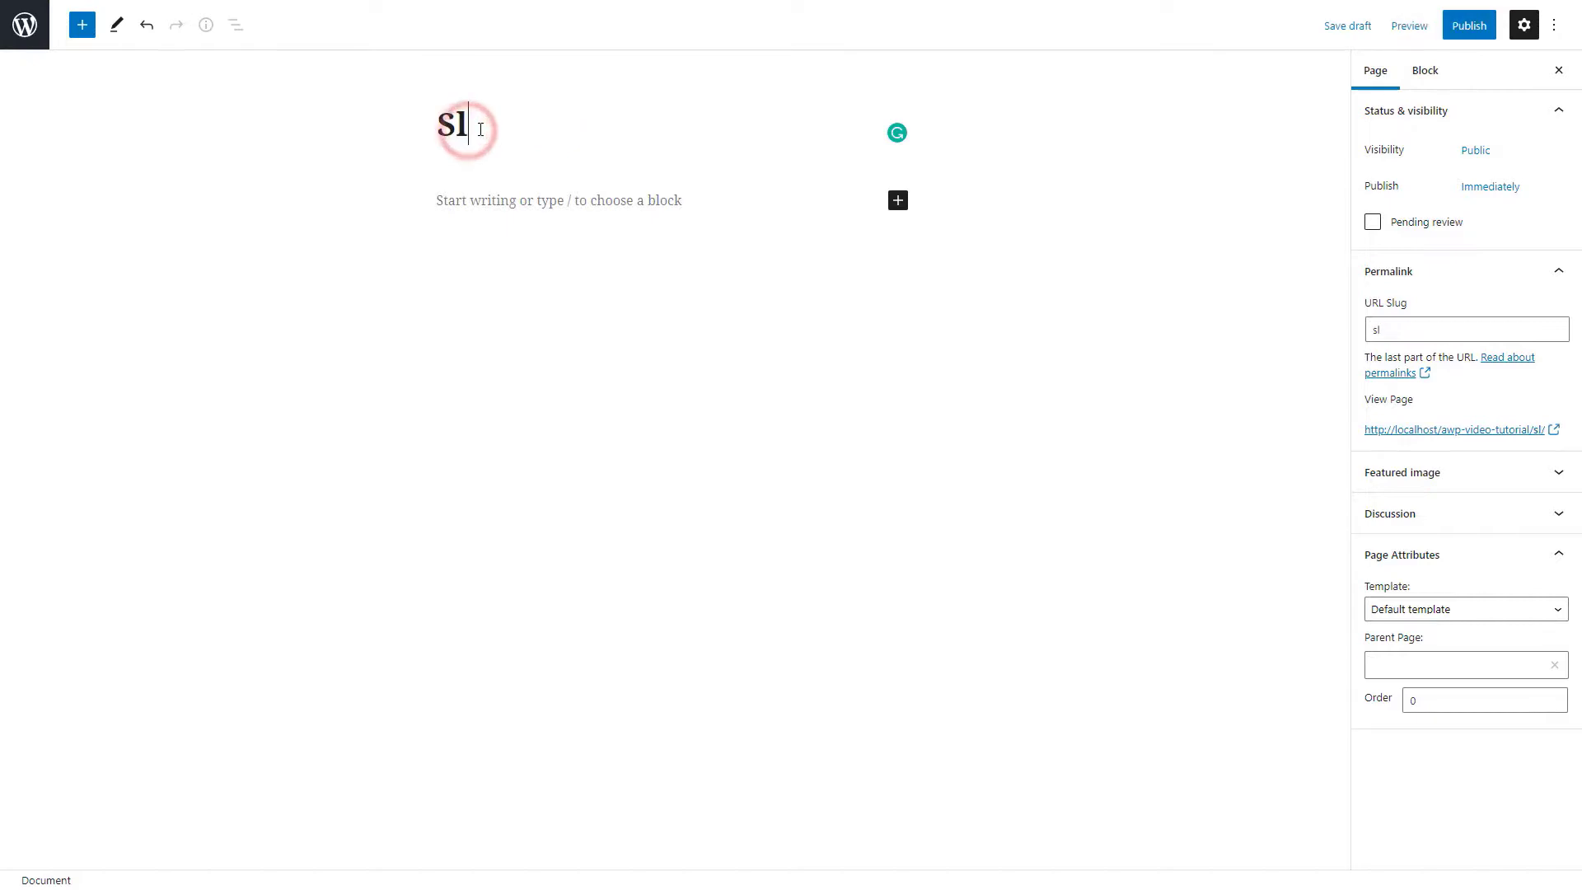
pyautogui.write('ider Factory Pro')
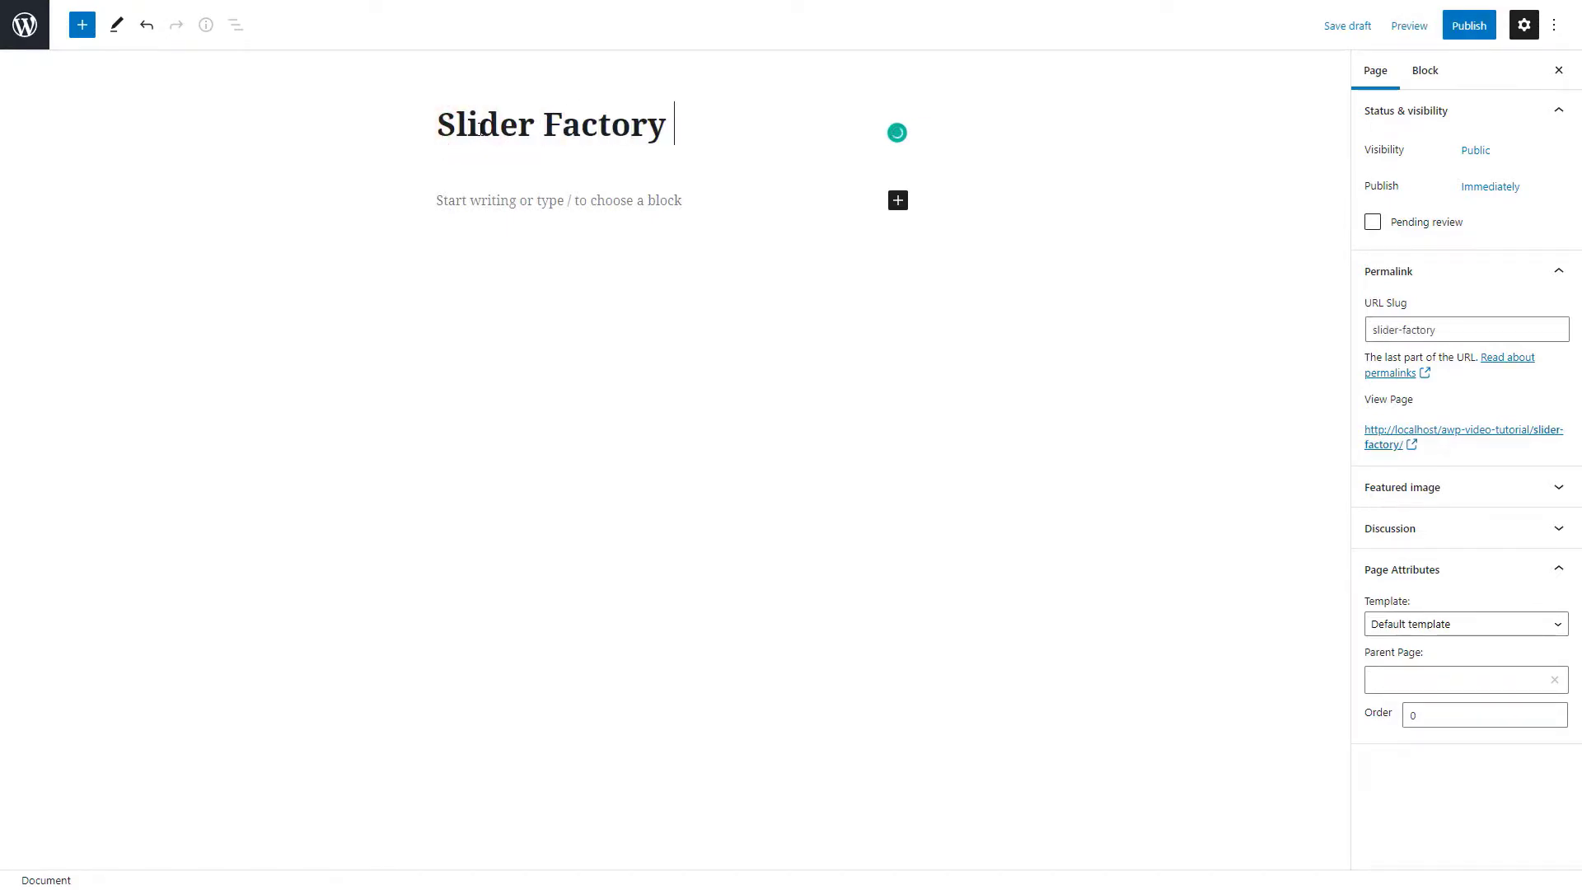
# - Paste the copied shortcode [sf id=1 layout=2] into the page body below the title
pyautogui.click(464, 200)
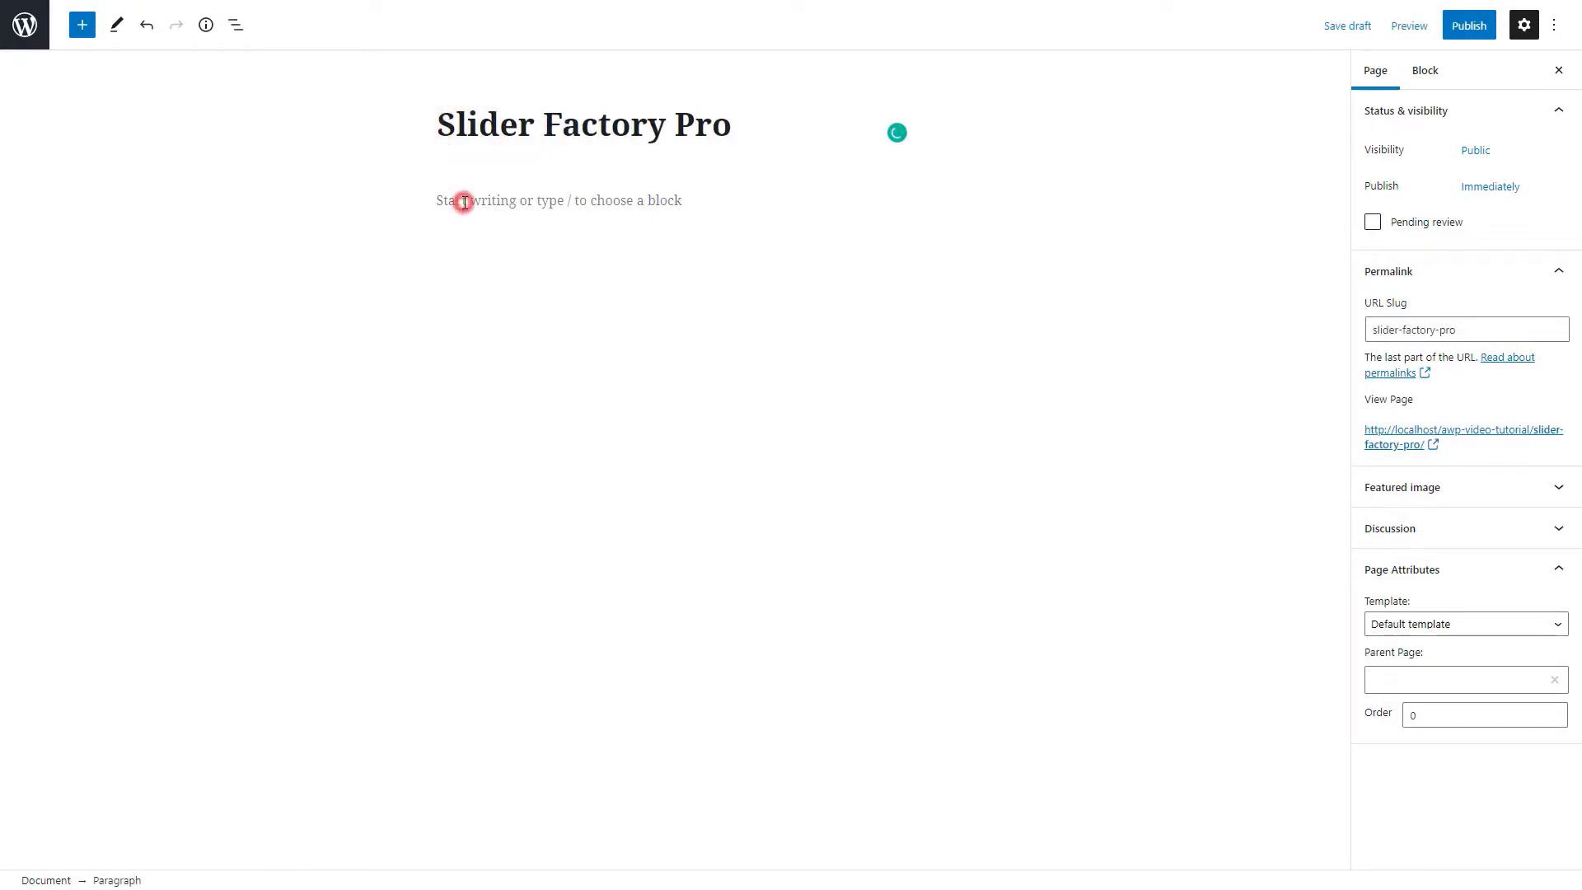
pyautogui.rightClick(464, 203)
pyautogui.click(559, 330)
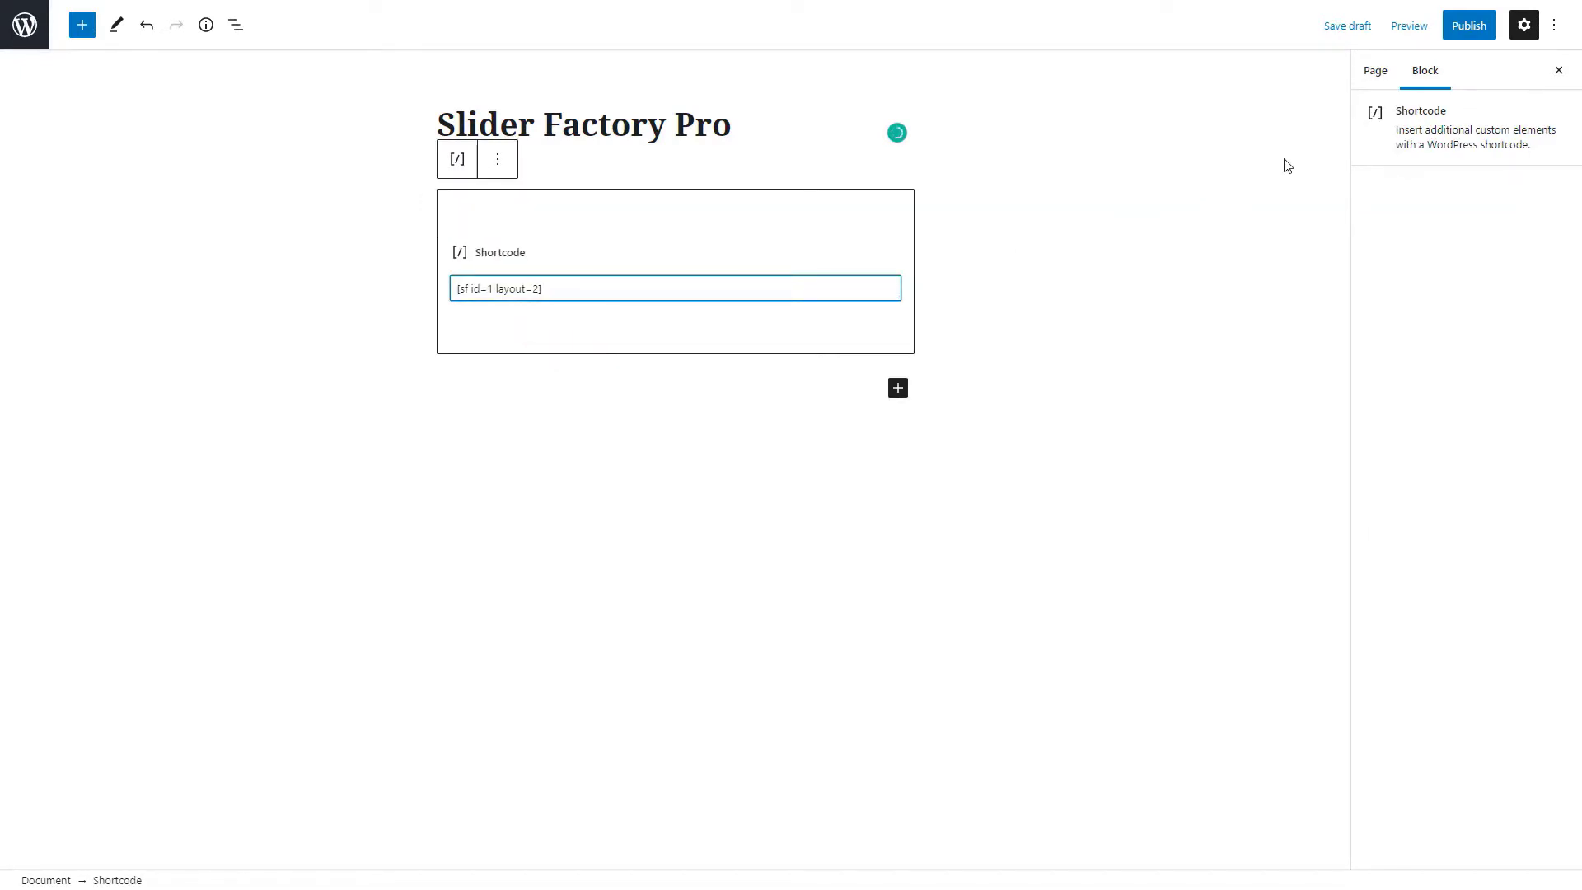
# - Publish the page and view the live page to check the slider
pyautogui.click(1470, 31)
pyautogui.click(1434, 33)
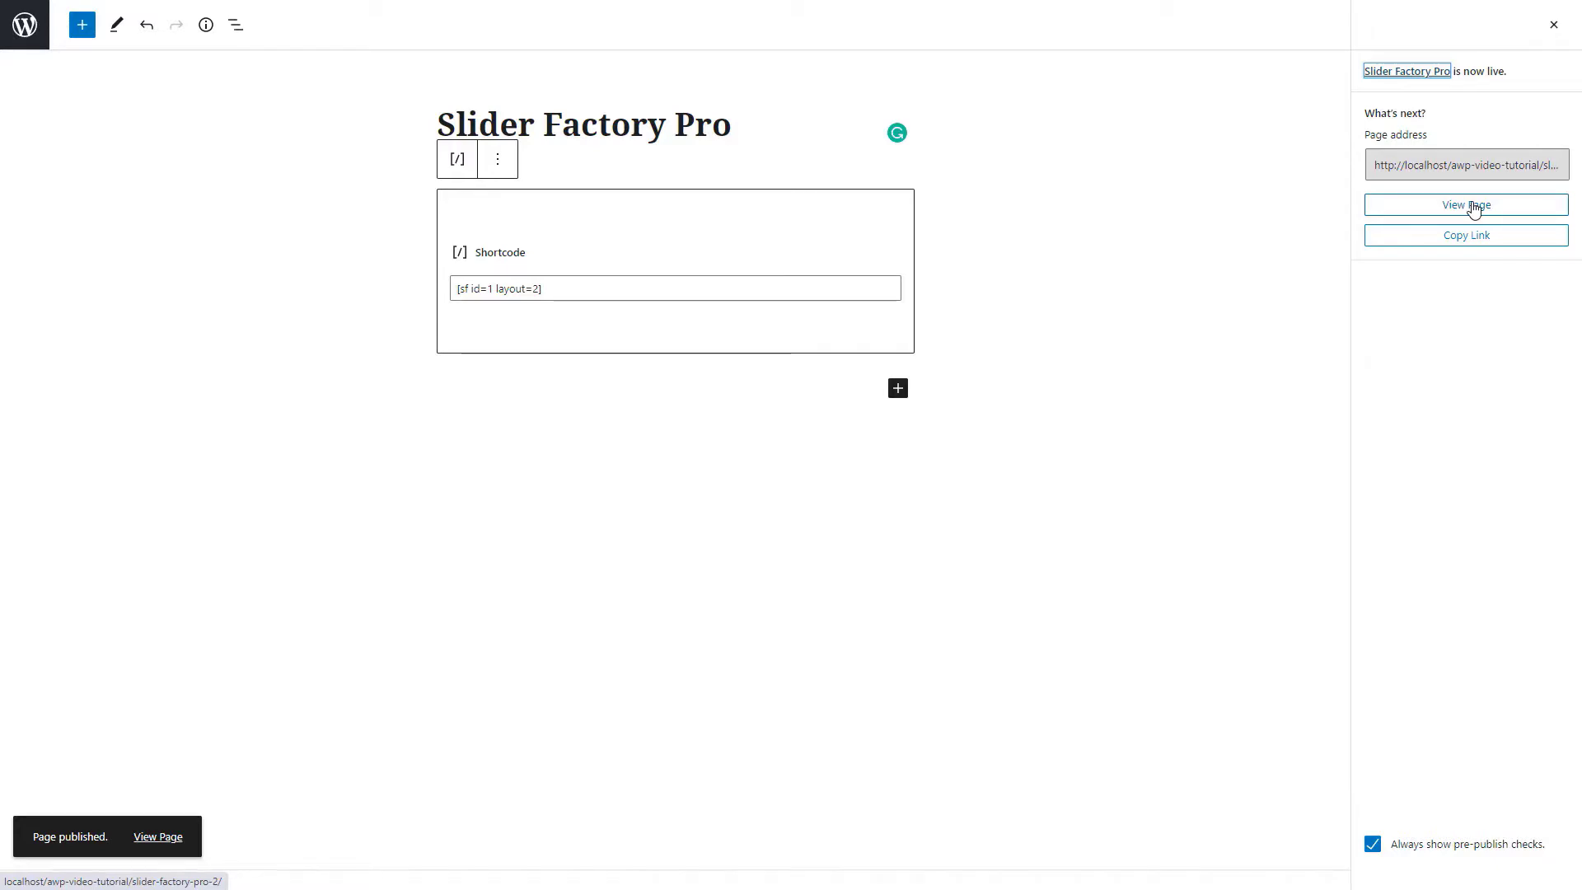
pyautogui.click(1473, 207)
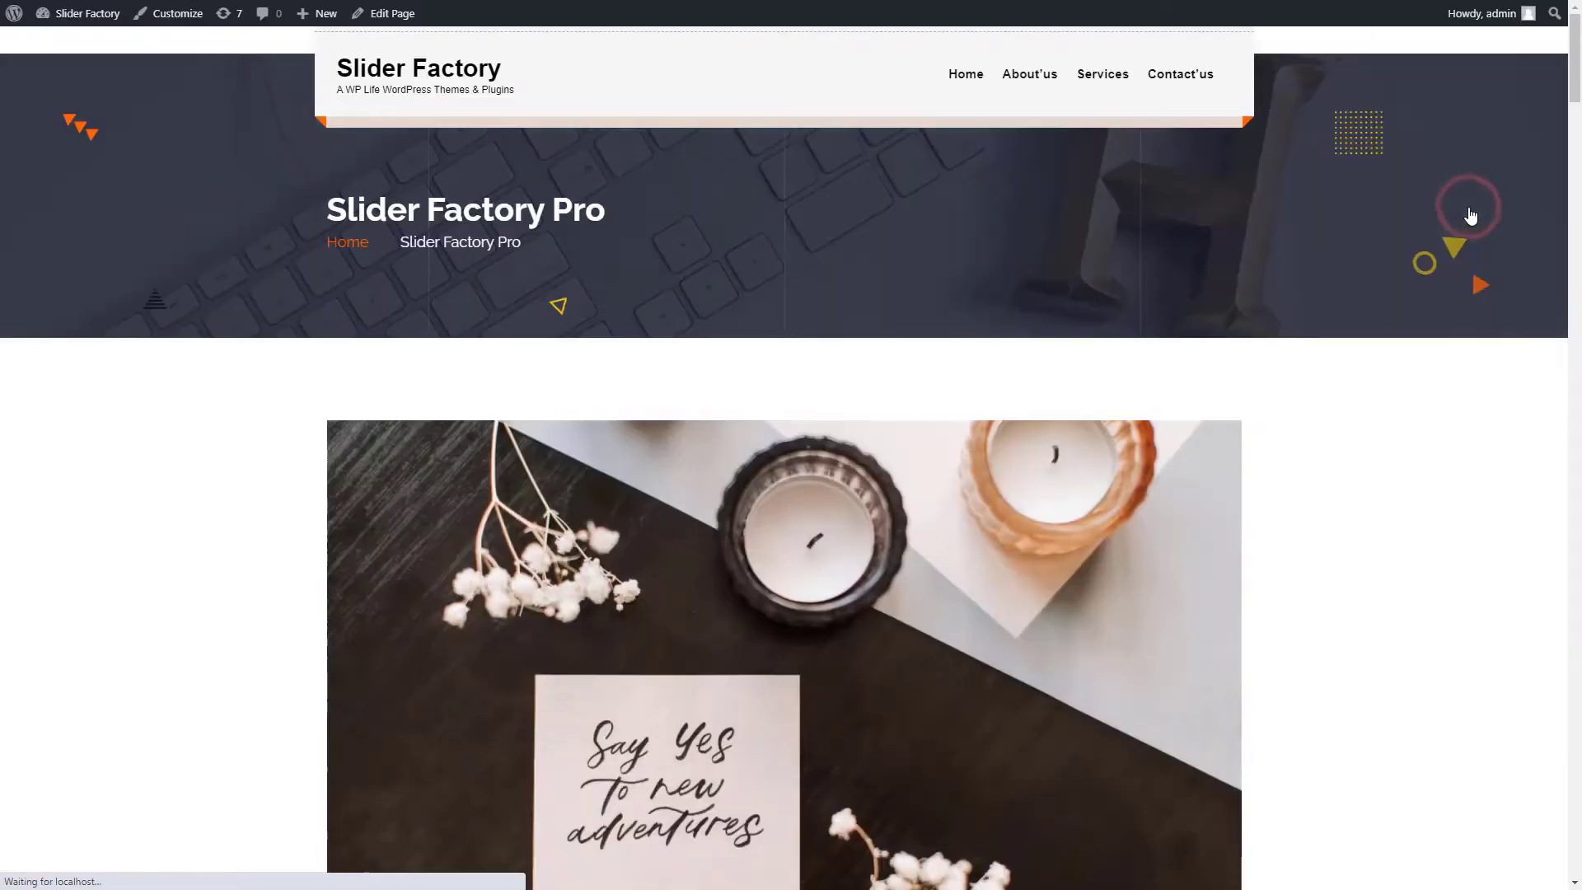
pyautogui.moveTo(1580, 497); pyautogui.dragTo(1580, 497)
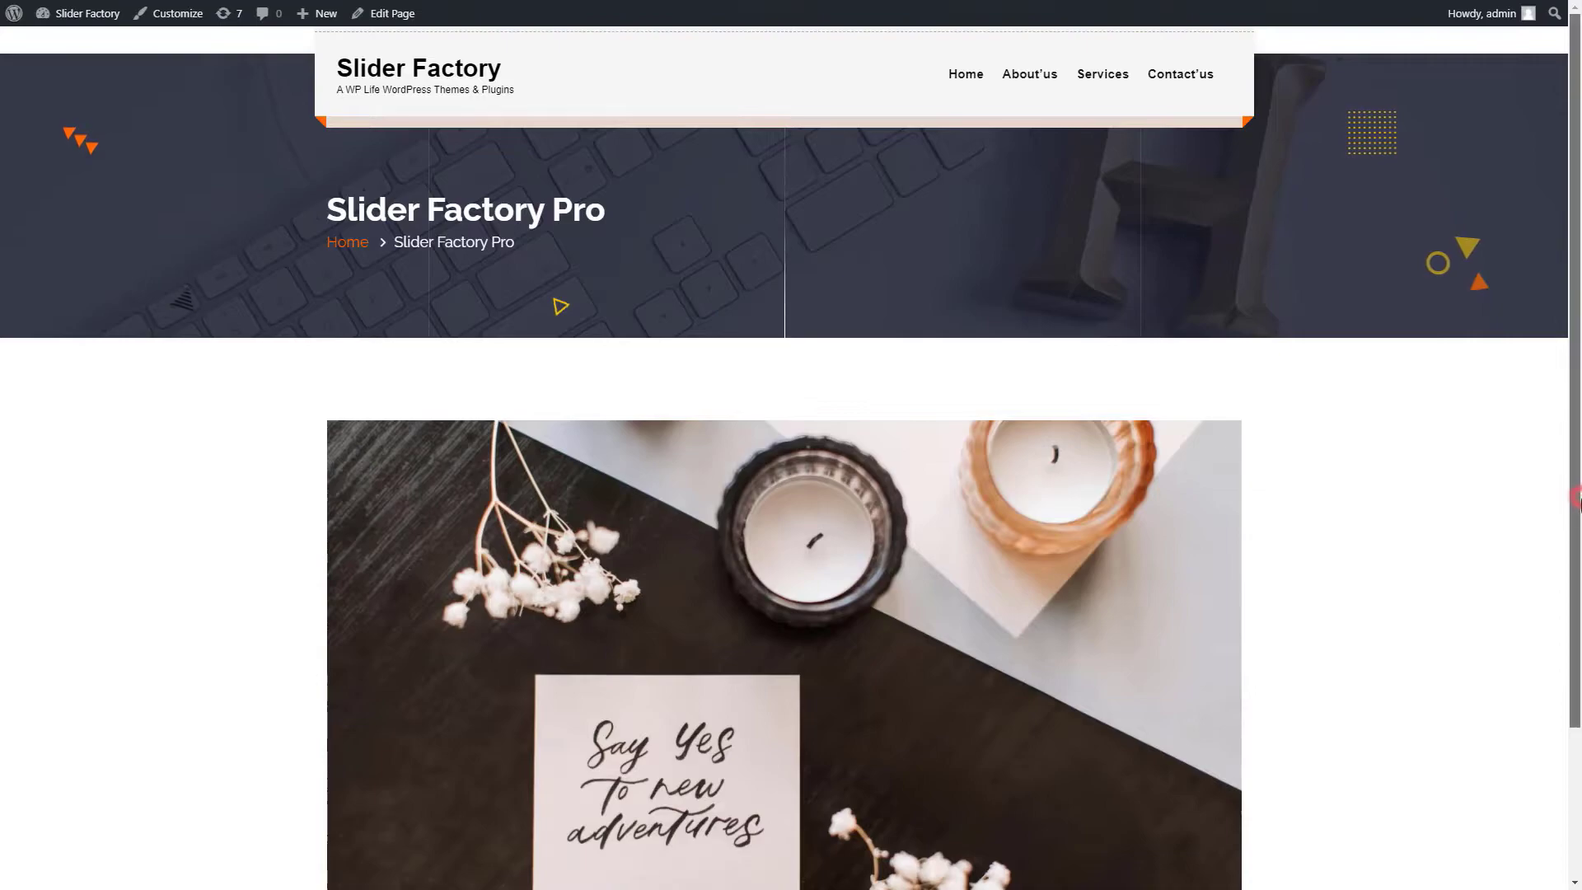
pyautogui.scroll(-3, 1576, 497)
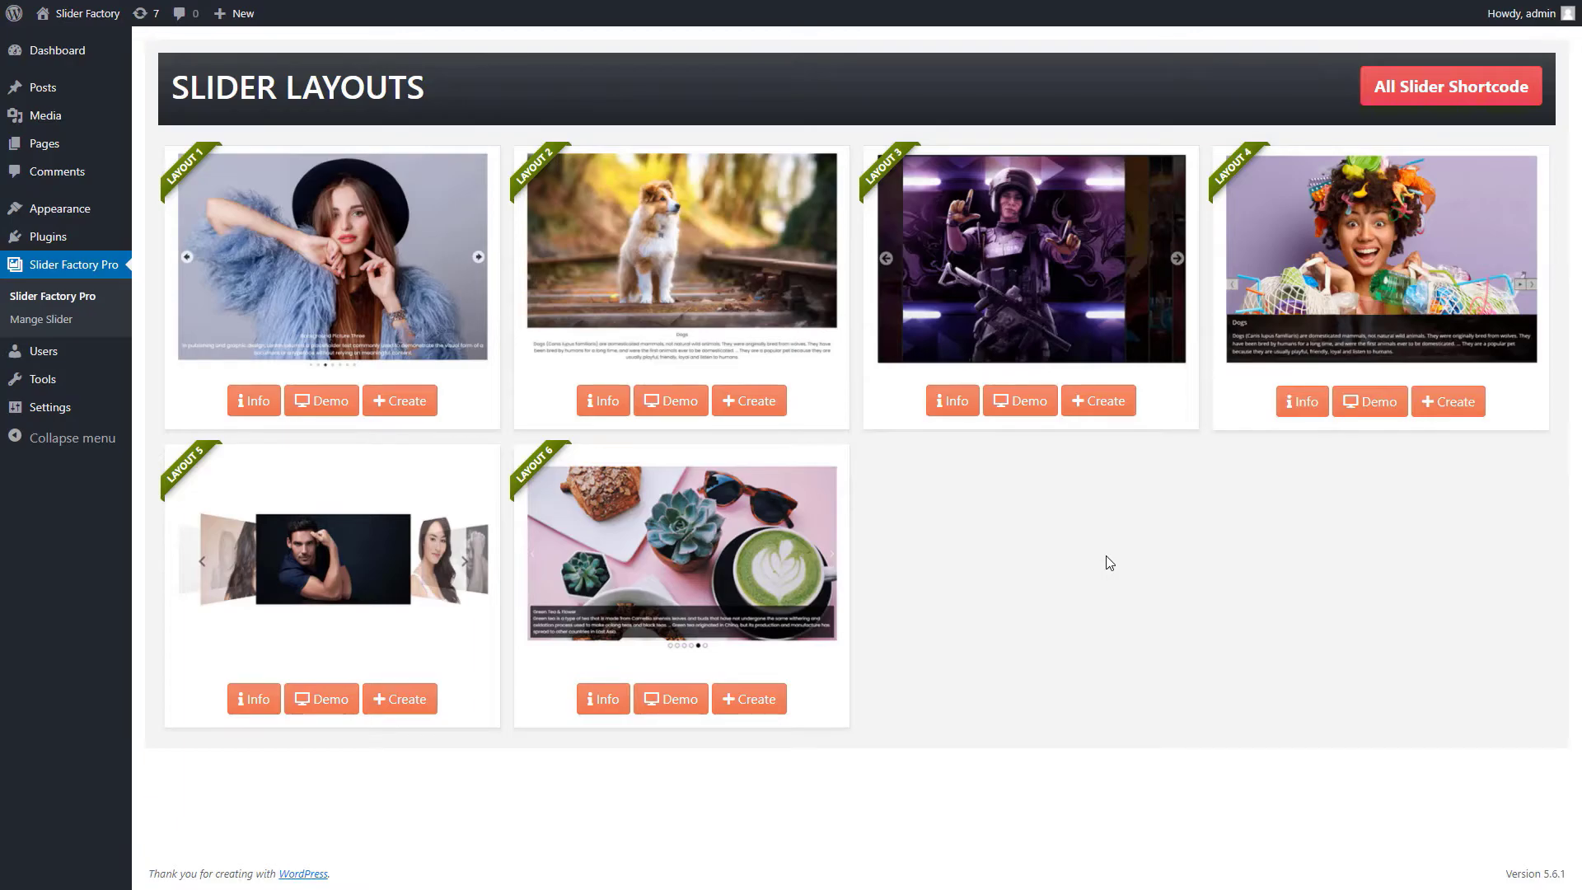
# - Open the Slider Factory slider for editing from the list of all slider shortcodes
pyautogui.click(1484, 83)
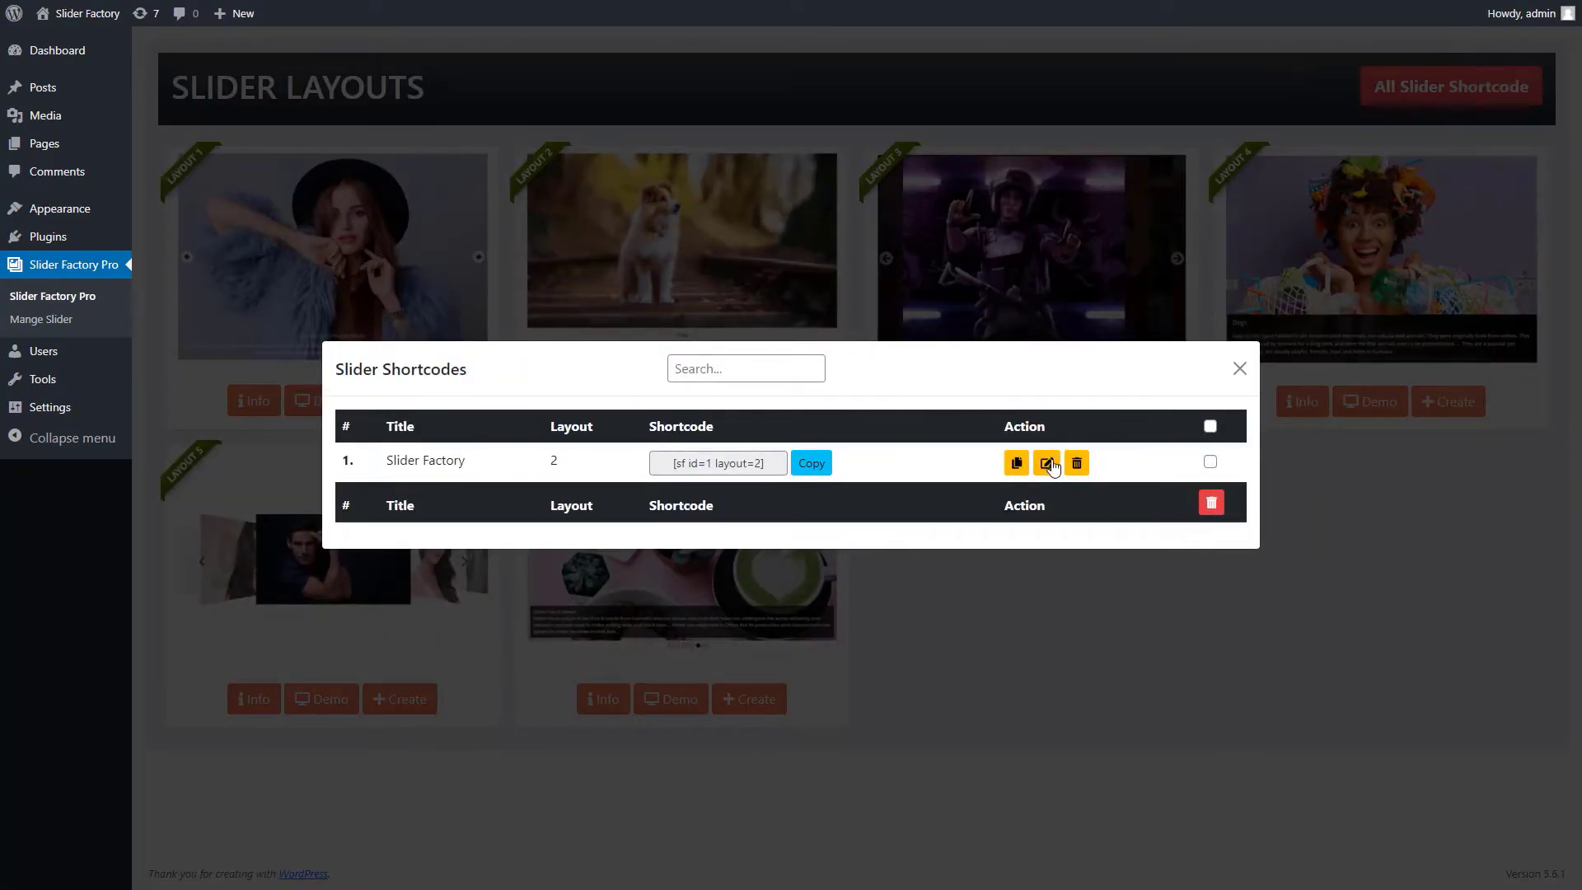
pyautogui.click(1049, 465)
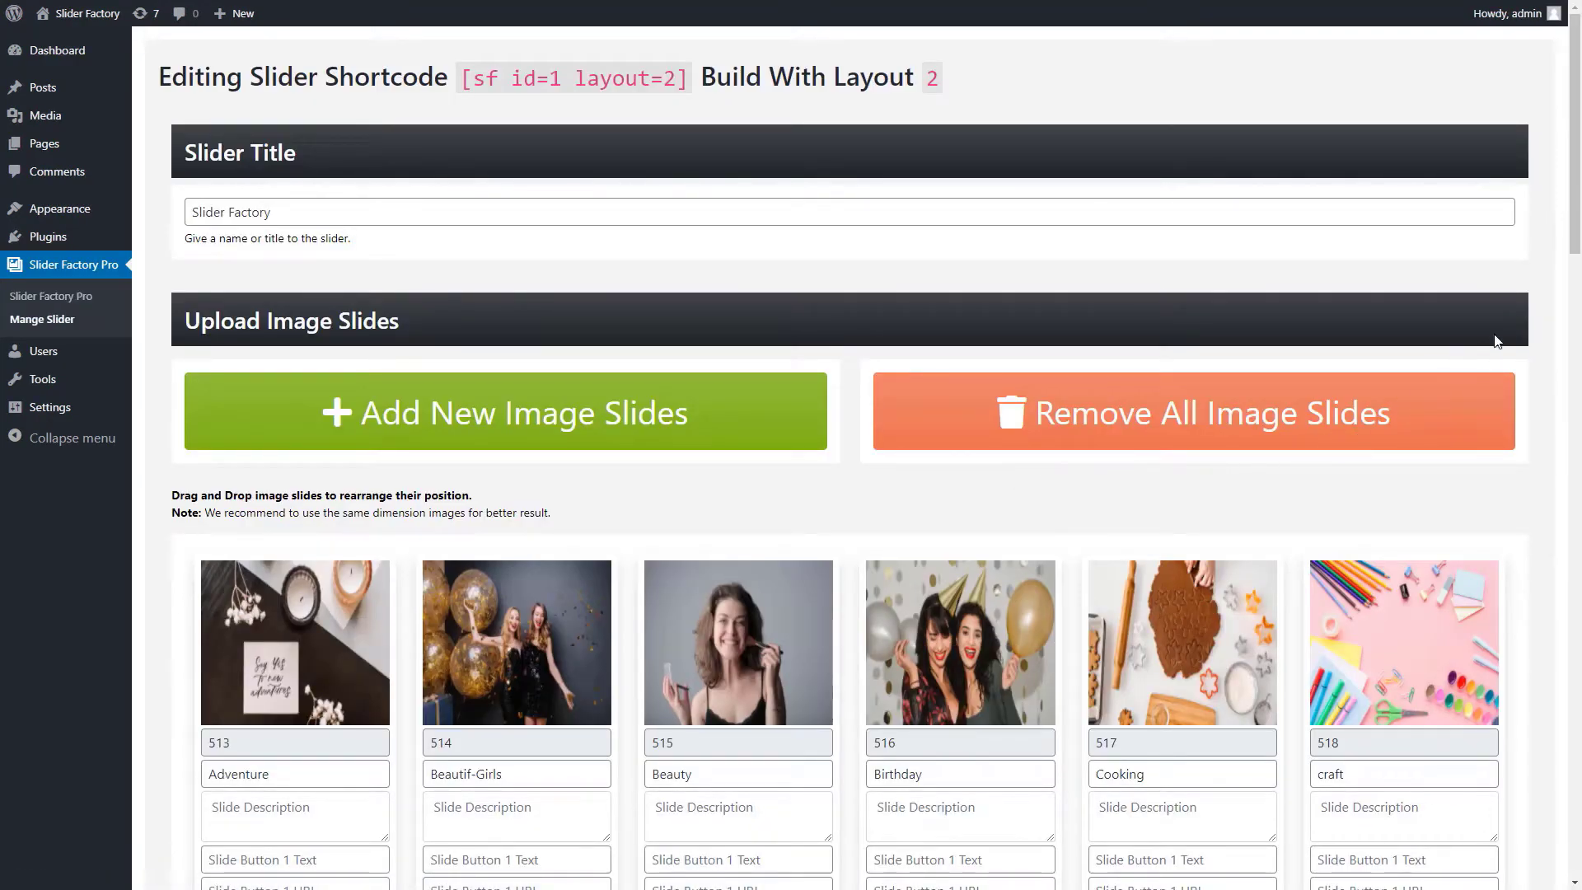
pyautogui.moveTo(1570, 215); pyautogui.dragTo(1580, 710)
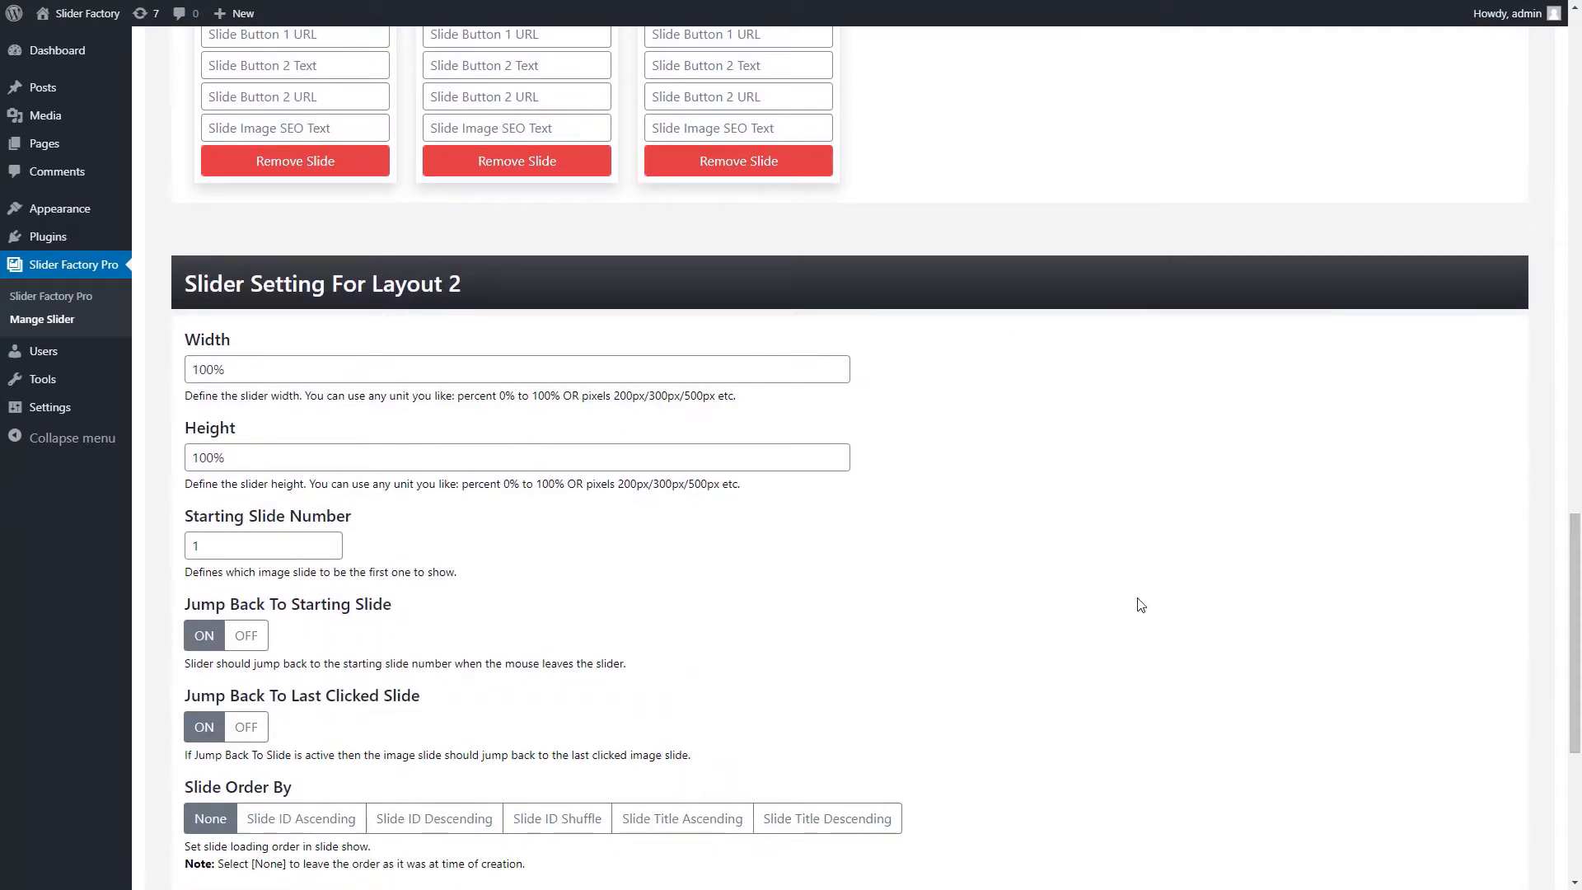
# - Set the slider's width to 80% and starting slide number to 2, with both jump-back options turned off
pyautogui.click(227, 376)
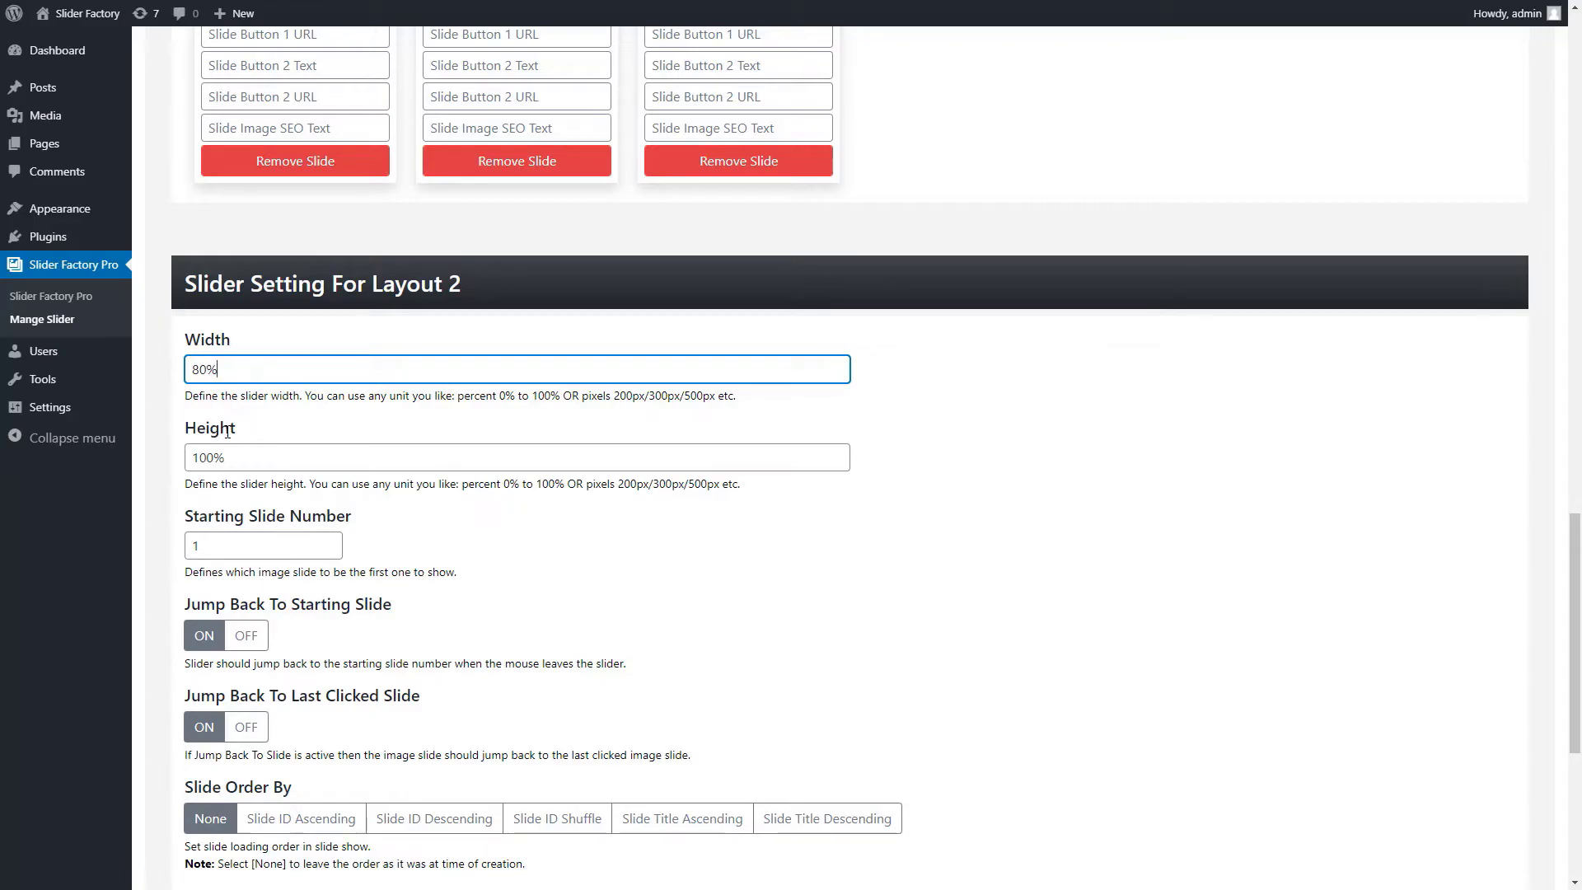
pyautogui.click(232, 457)
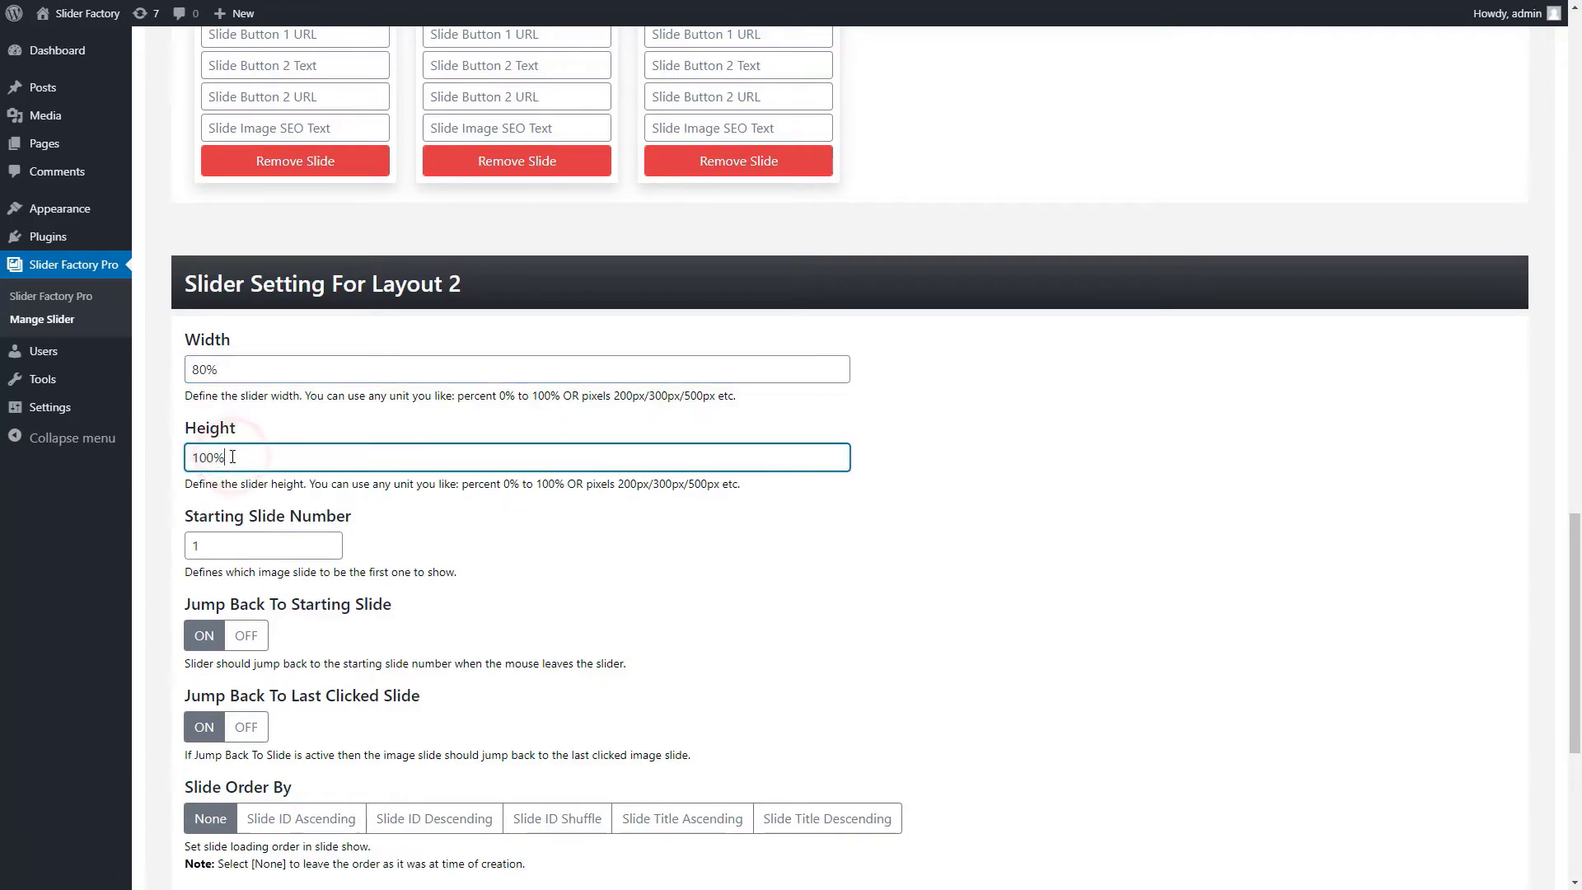
pyautogui.click(231, 540)
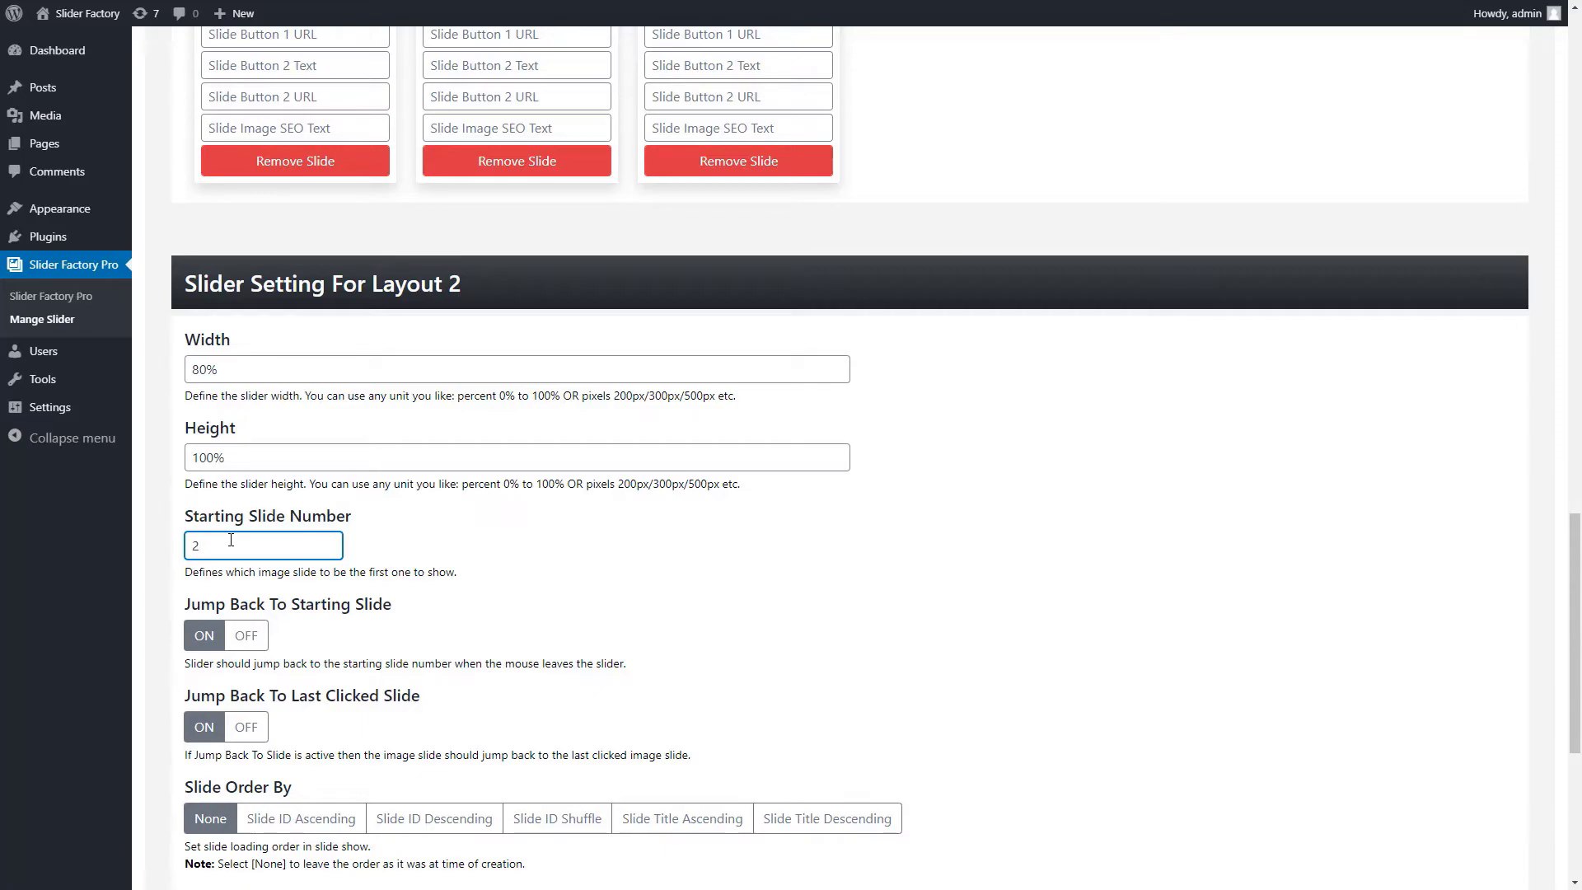
pyautogui.click(241, 637)
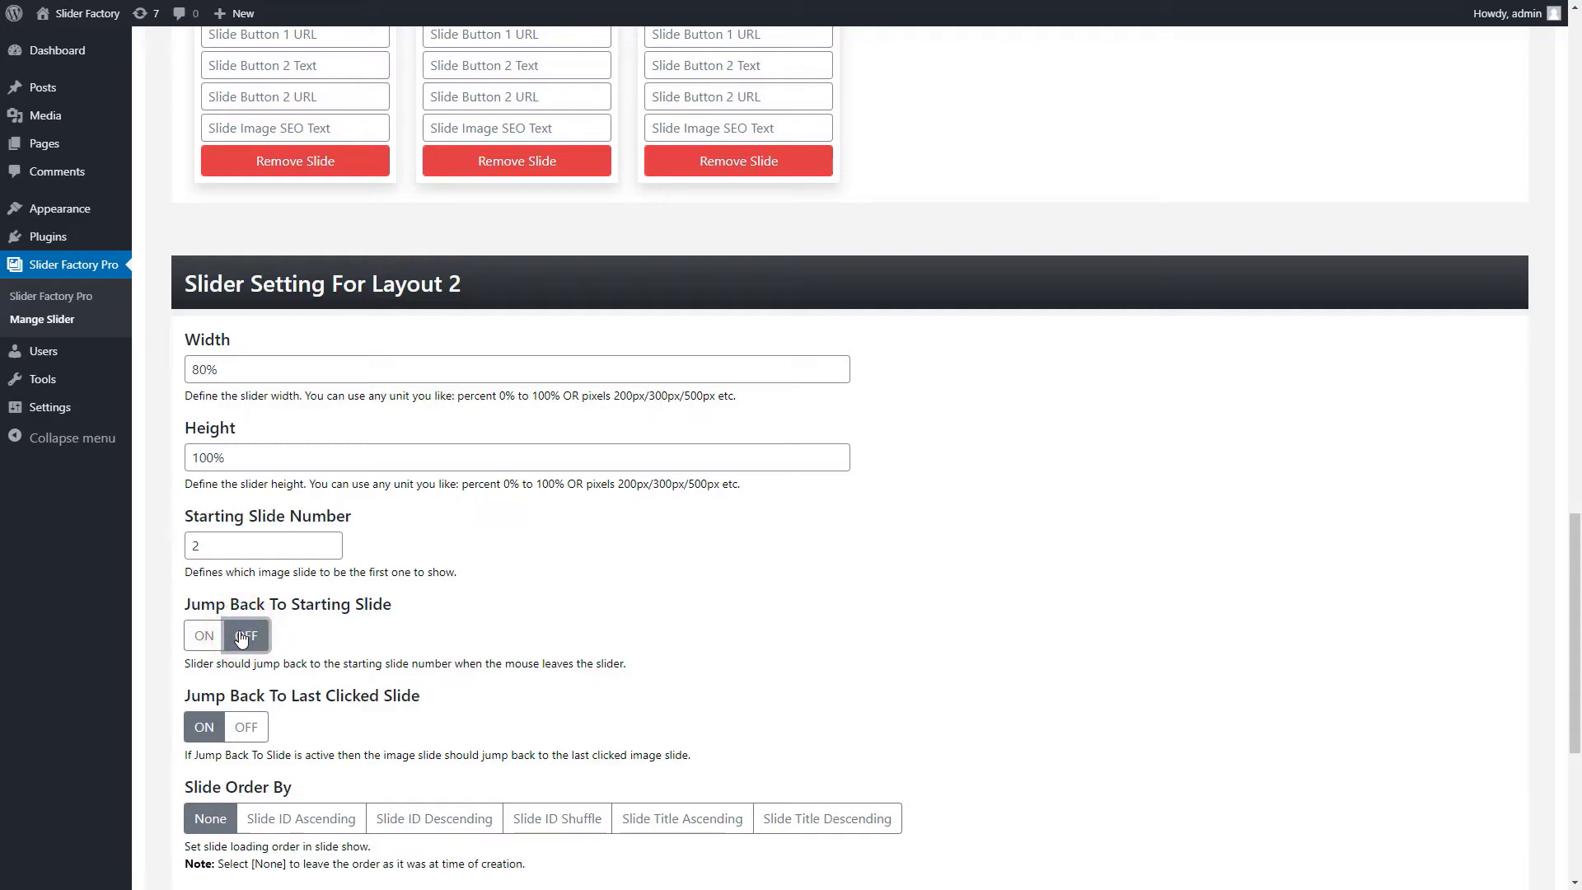
pyautogui.click(249, 729)
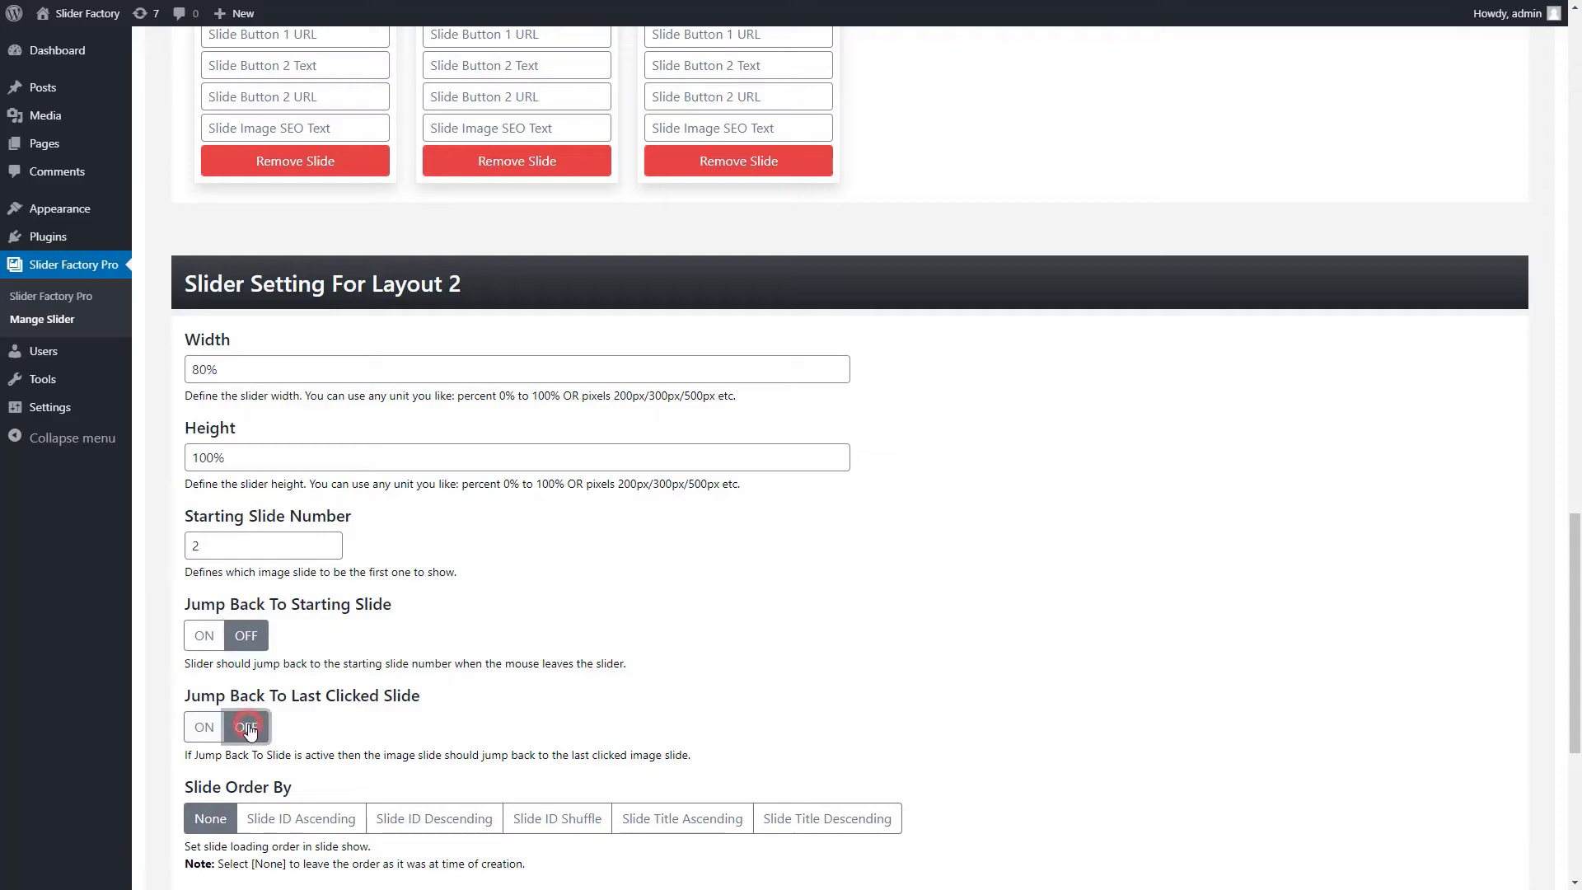
# - Order the slides by Slide ID Descending and update the slider
pyautogui.scroll(-5, 1569, 598)
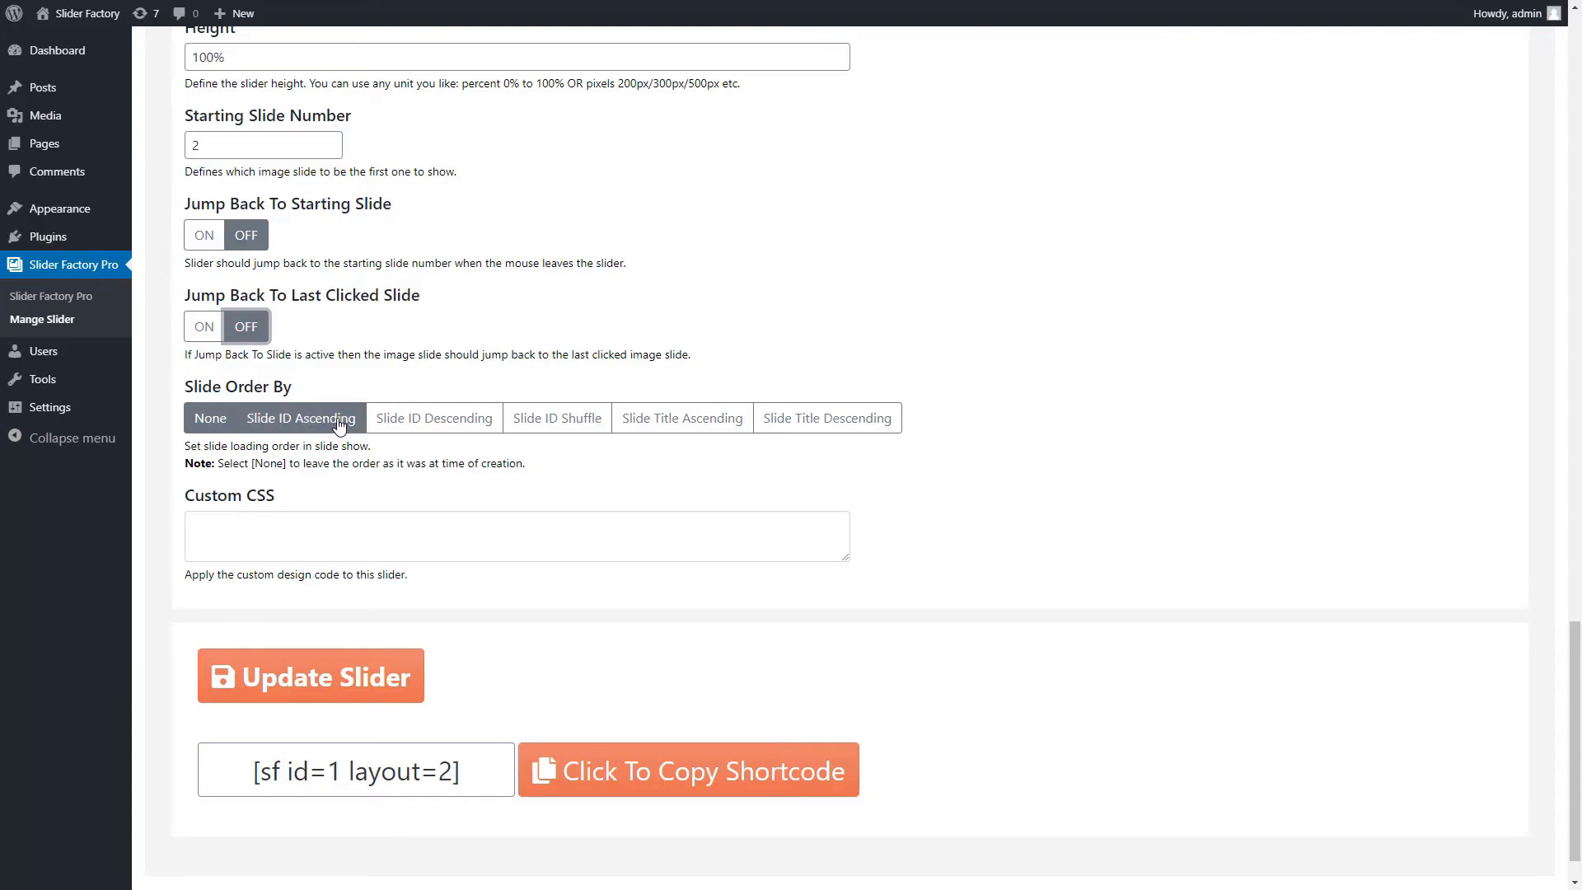
pyautogui.click(390, 420)
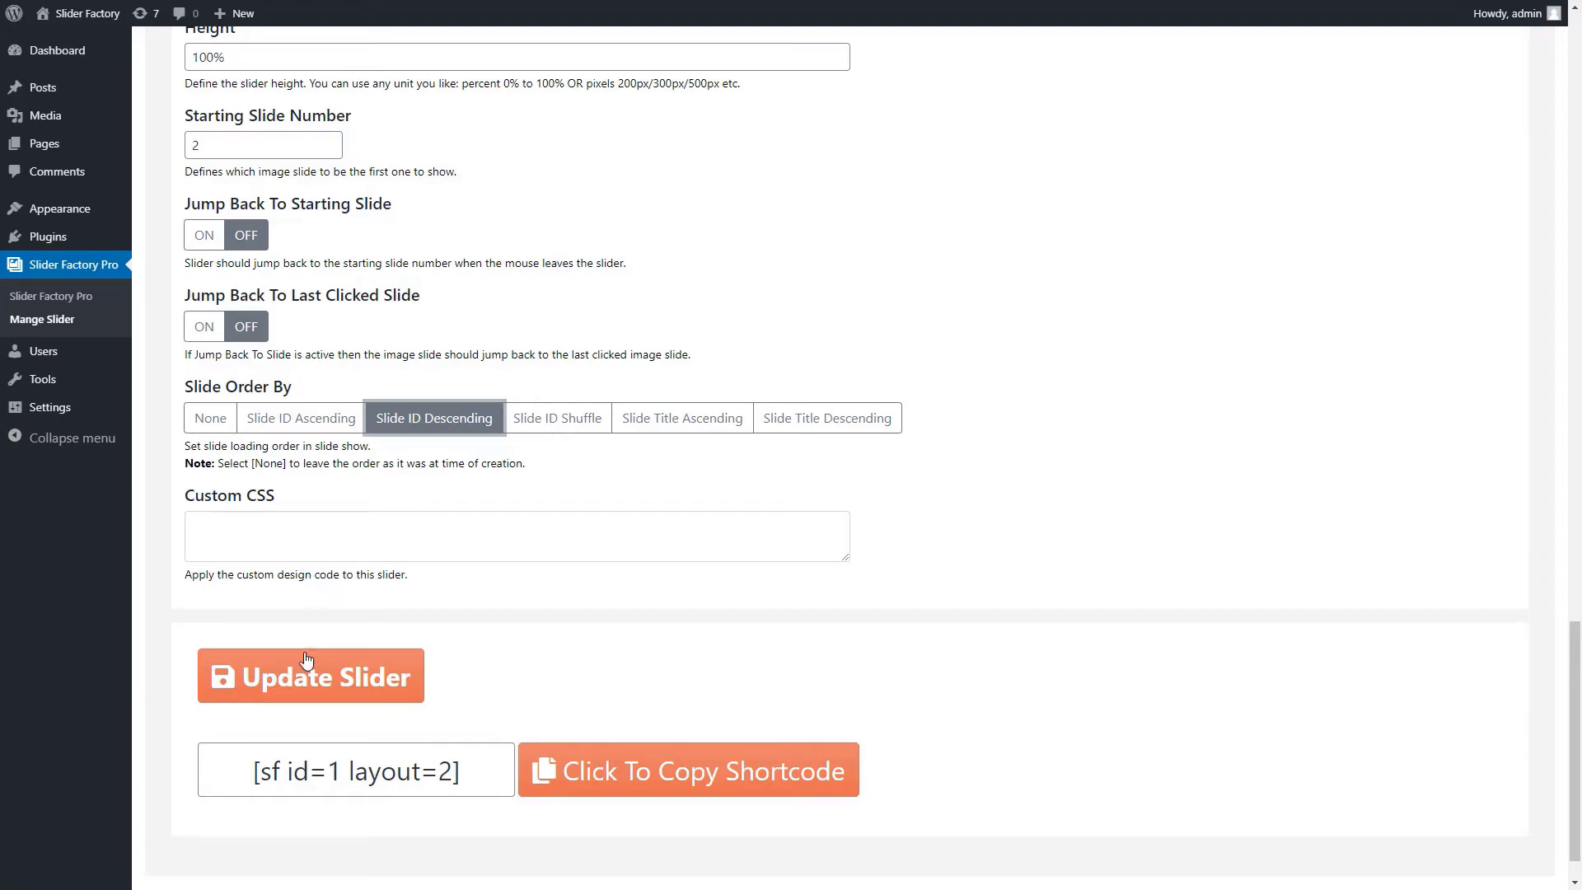
pyautogui.click(302, 677)
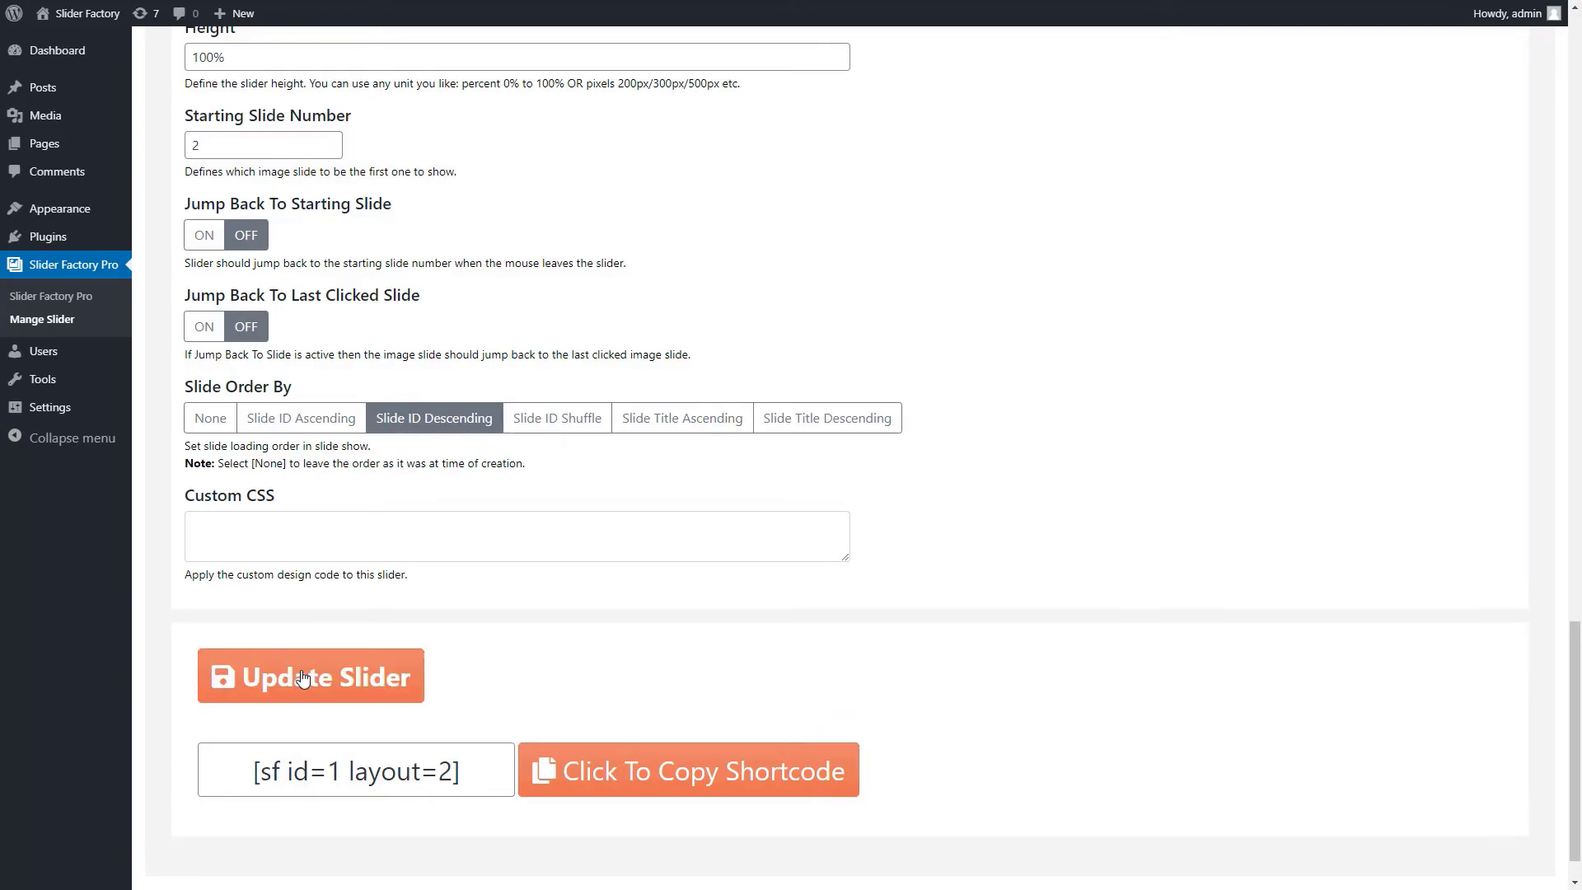
# - Reload the published Slider Factory Pro page to check the updated slider settings
pyautogui.click(297, 577)
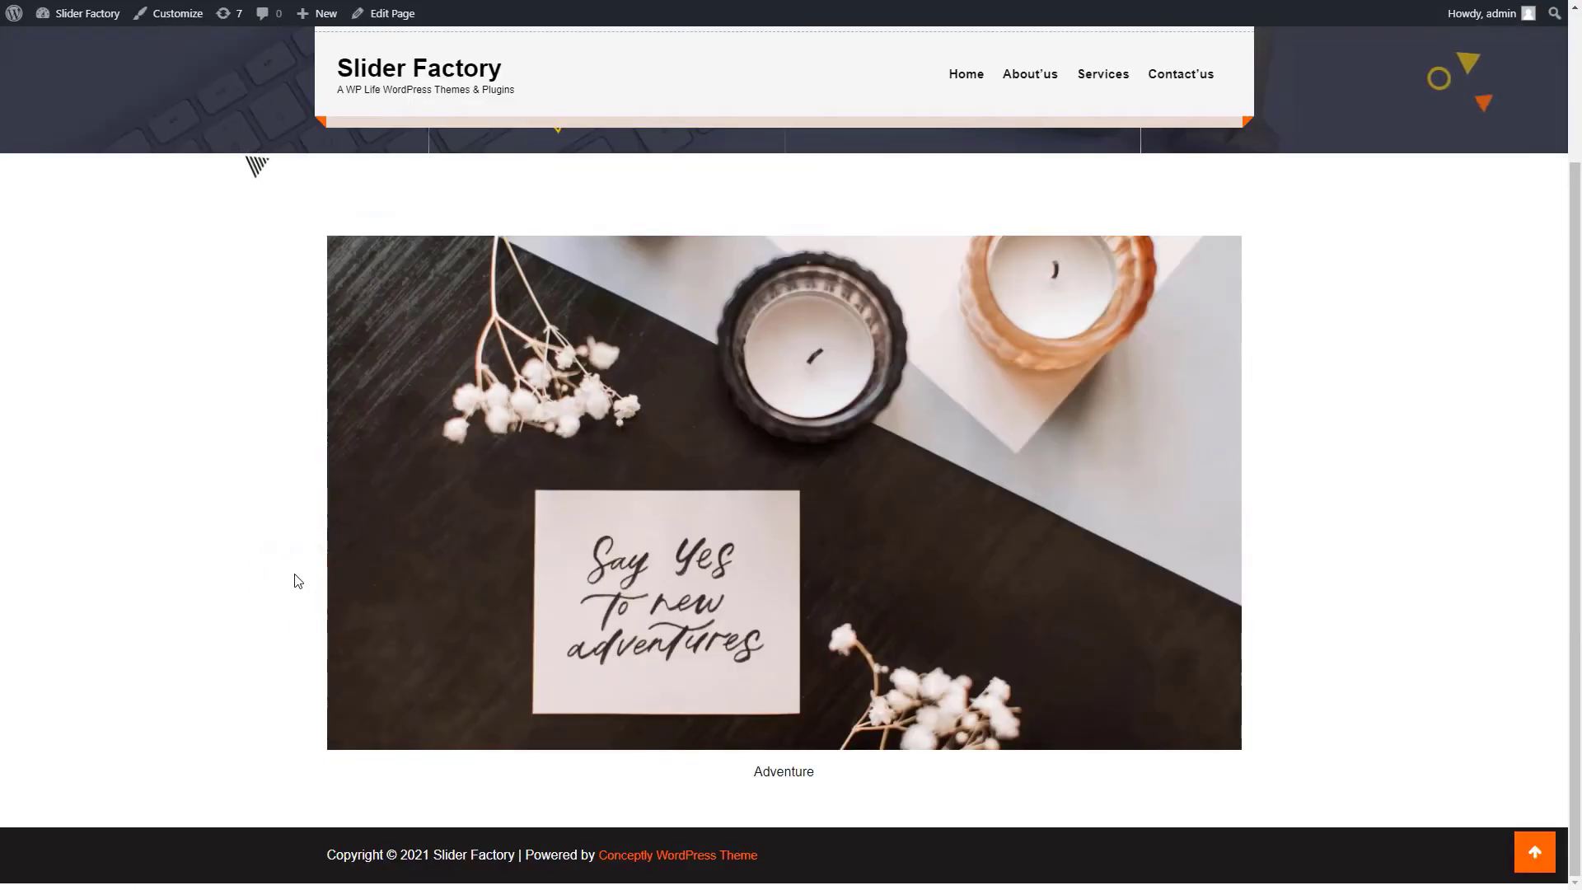
pyautogui.press('F5')
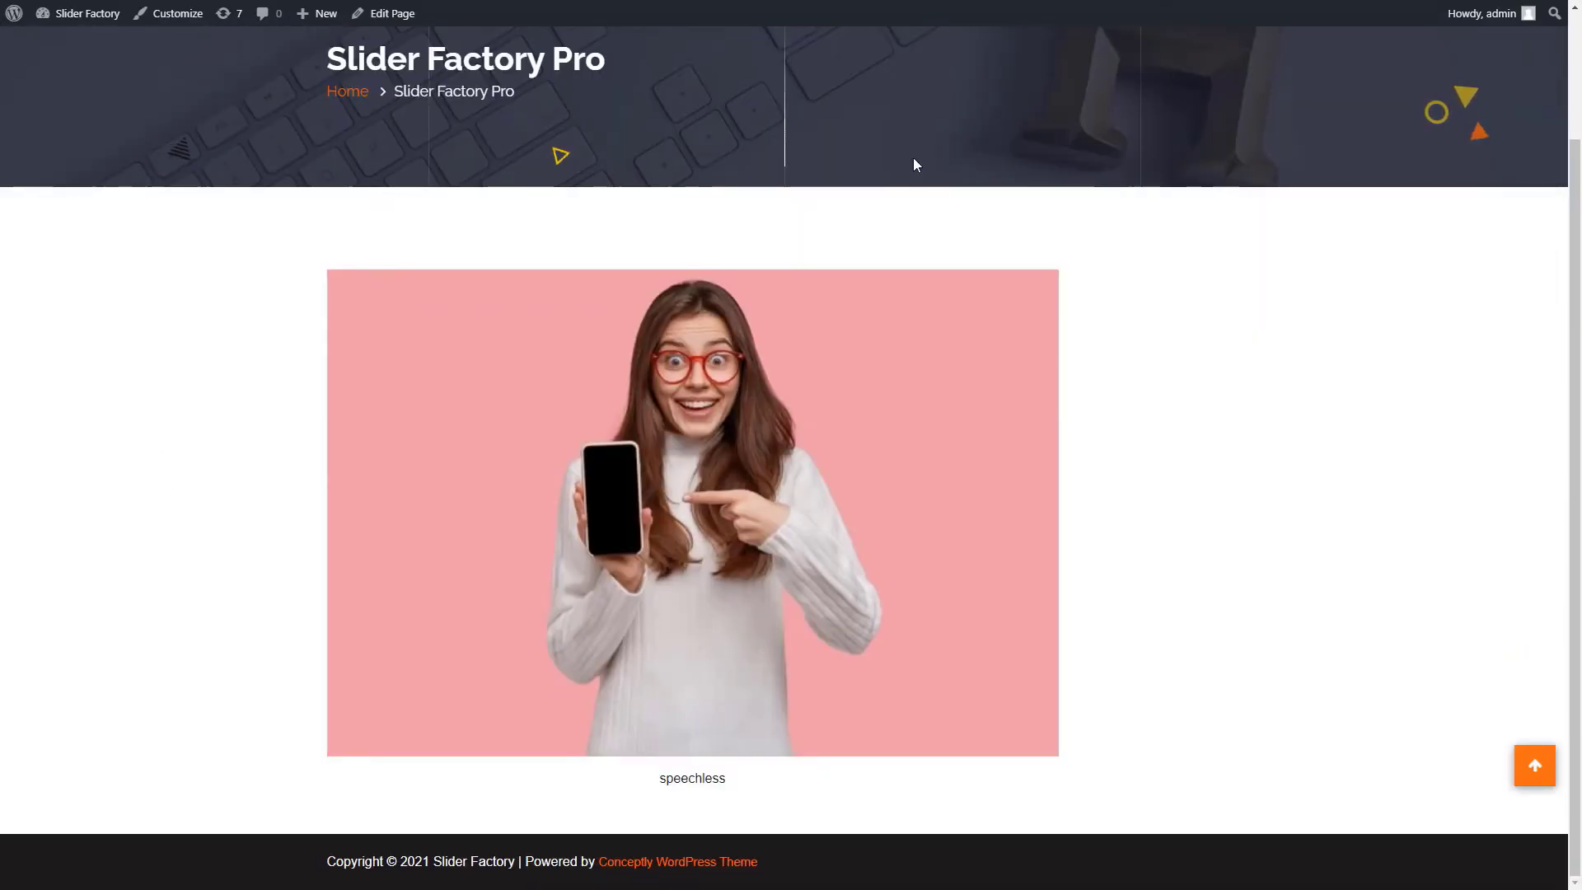
pyautogui.scroll(1, 1080, 482)
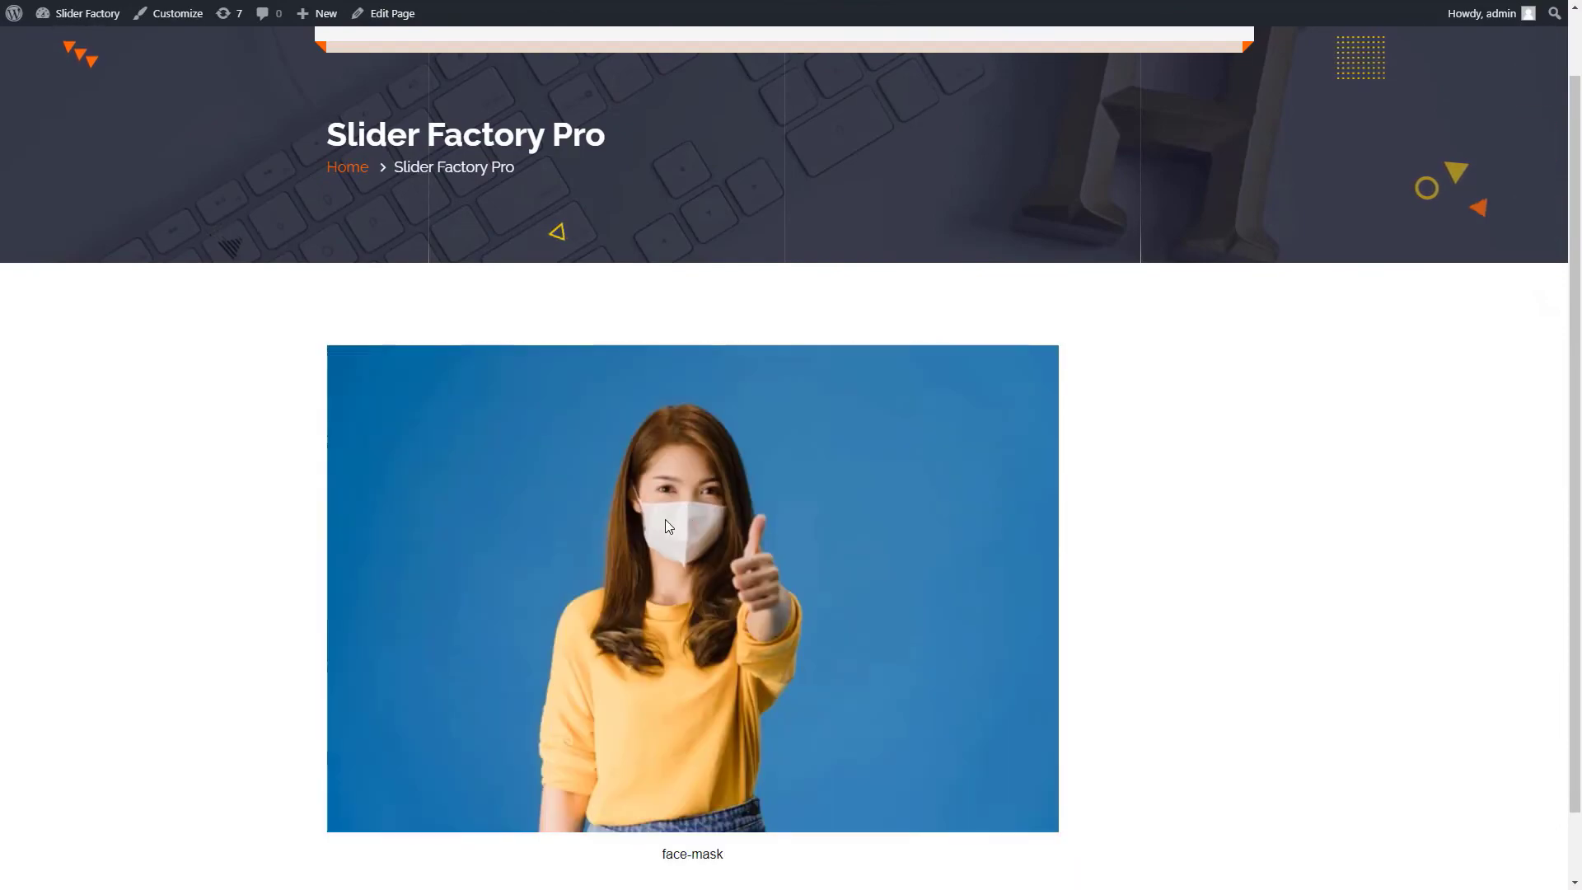